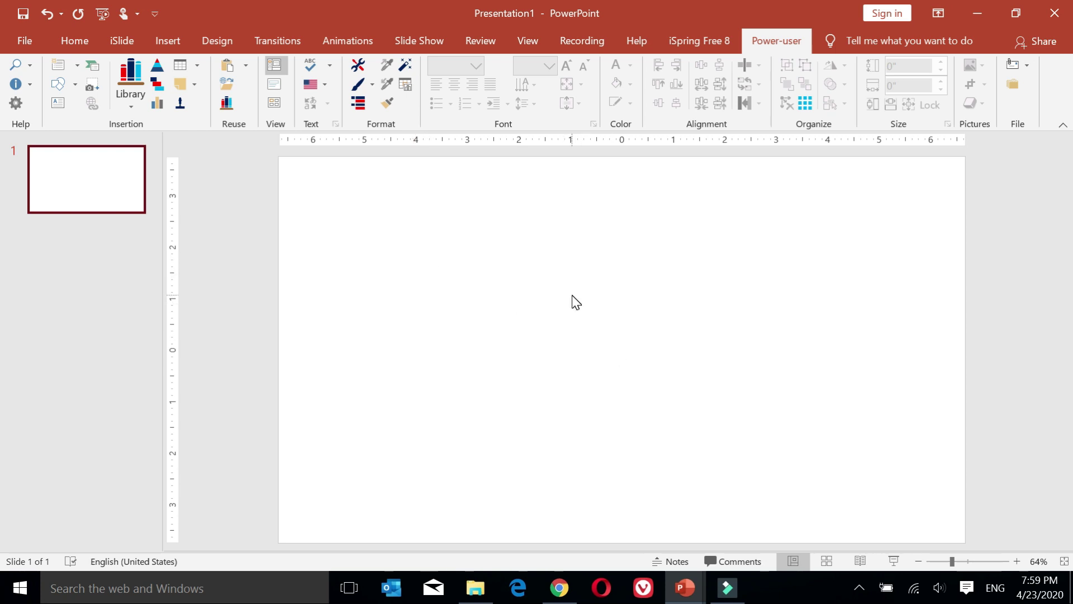
Paste the two-silhouette picture onto the slide and apply the teal design theme.
key(ctrl+v)
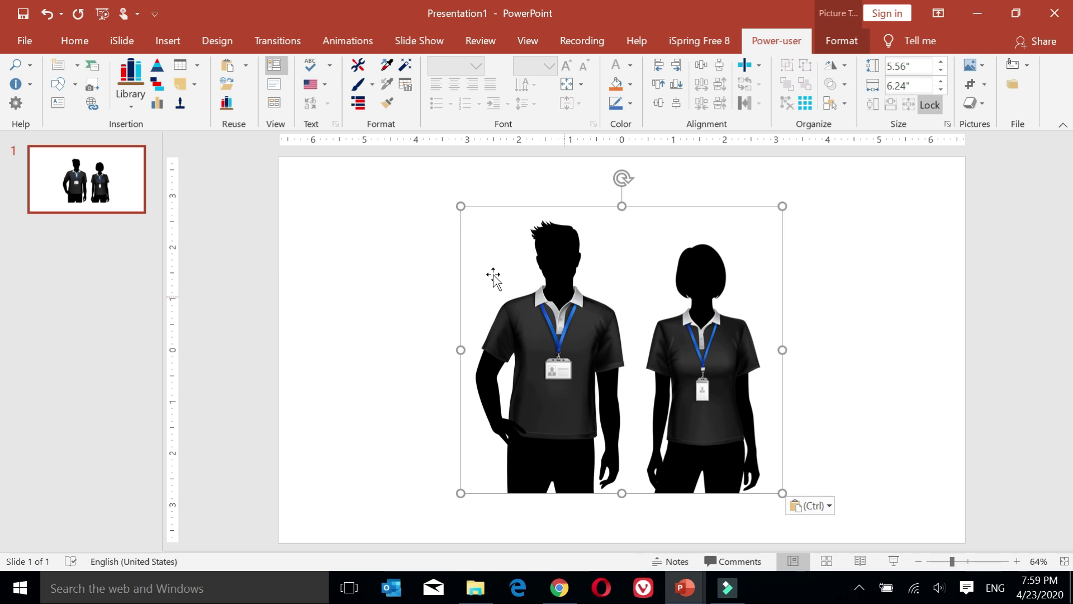
click(217, 41)
click(517, 76)
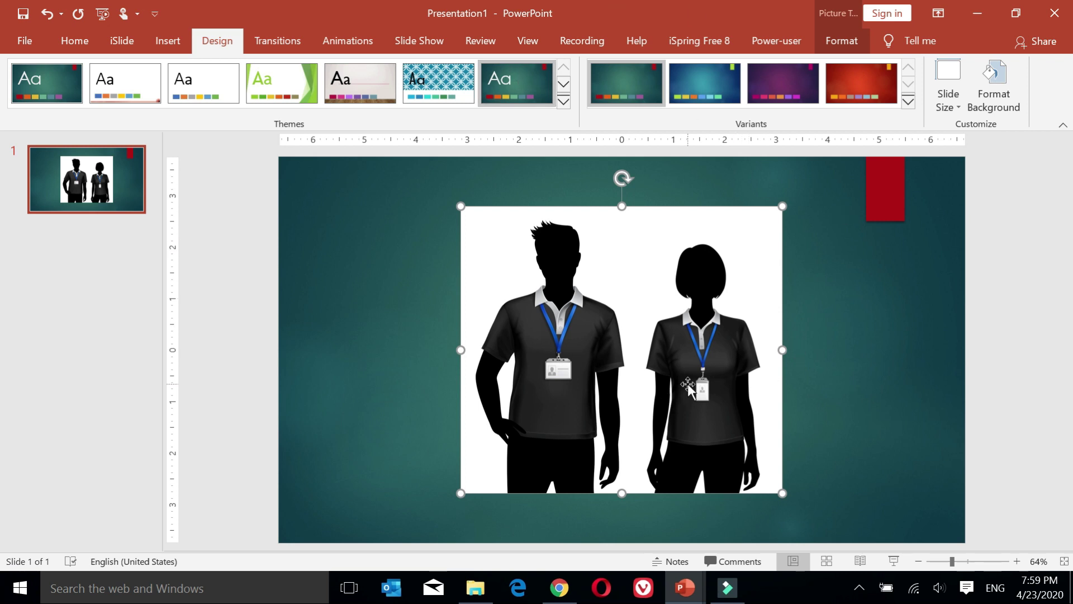
Move the silhouette picture lower on the slide and reselect it for picture formatting.
drag(688, 383, 686, 431)
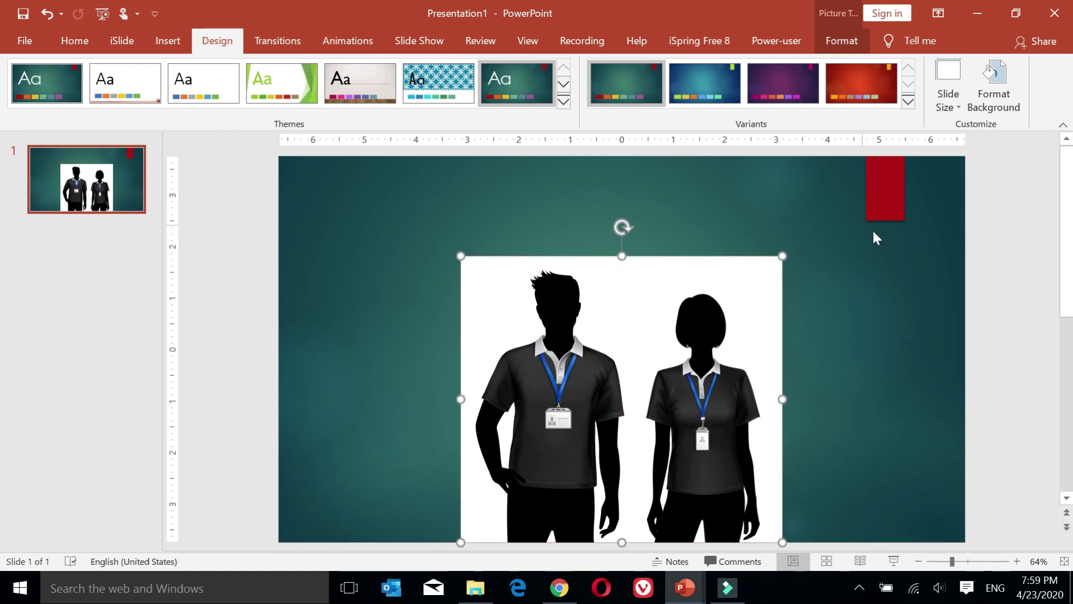
click(848, 306)
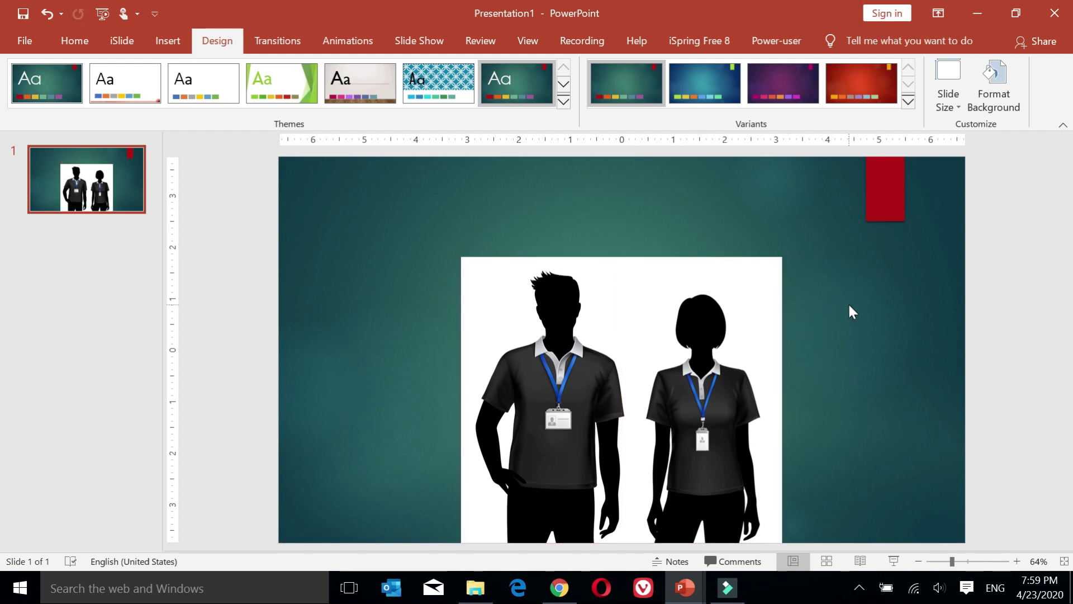
click(747, 289)
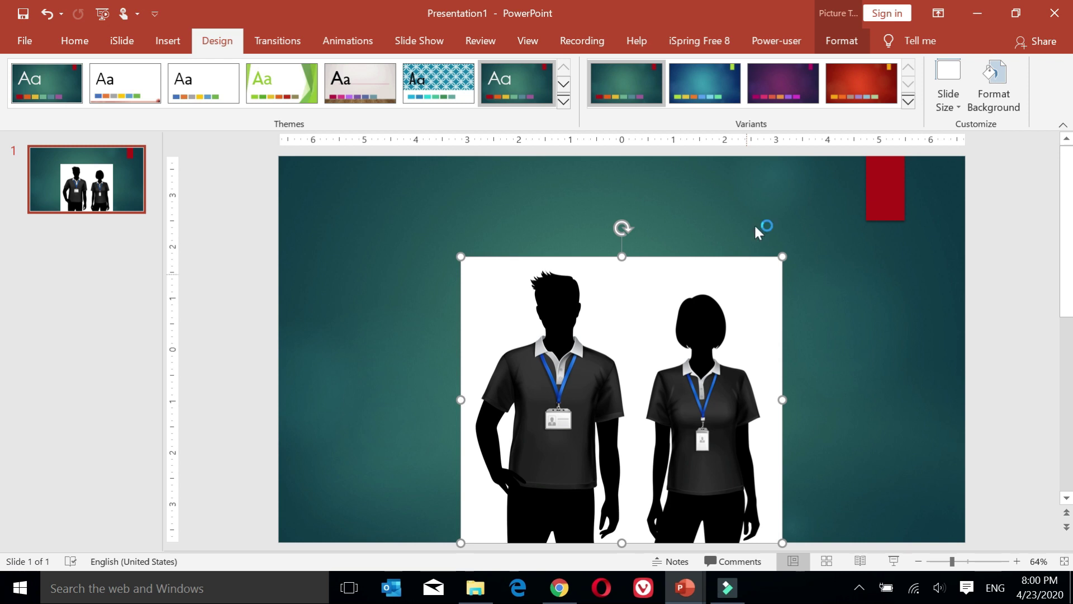
click(810, 101)
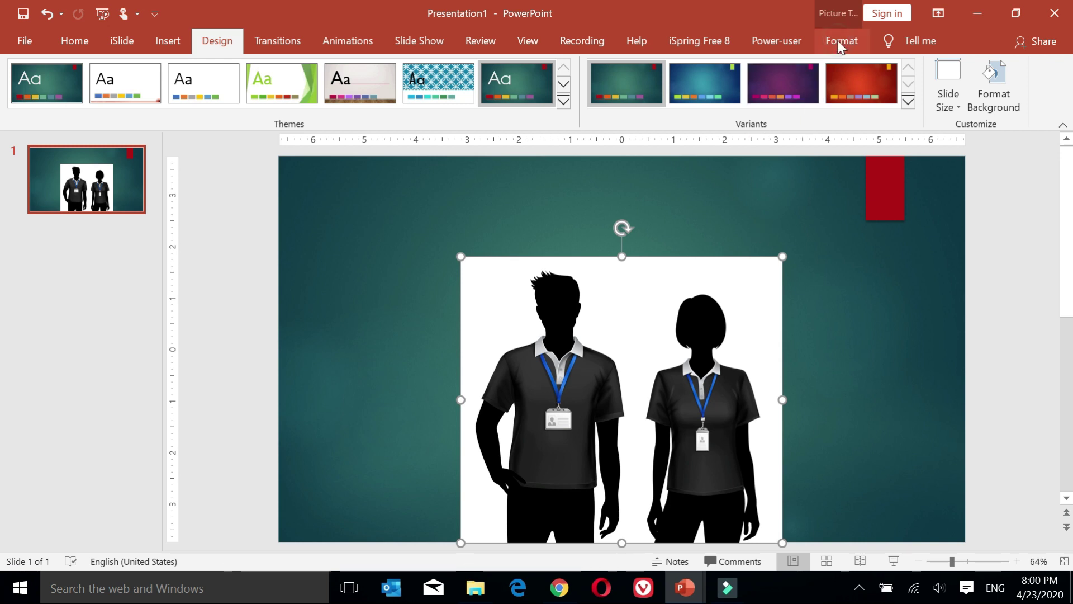
click(840, 45)
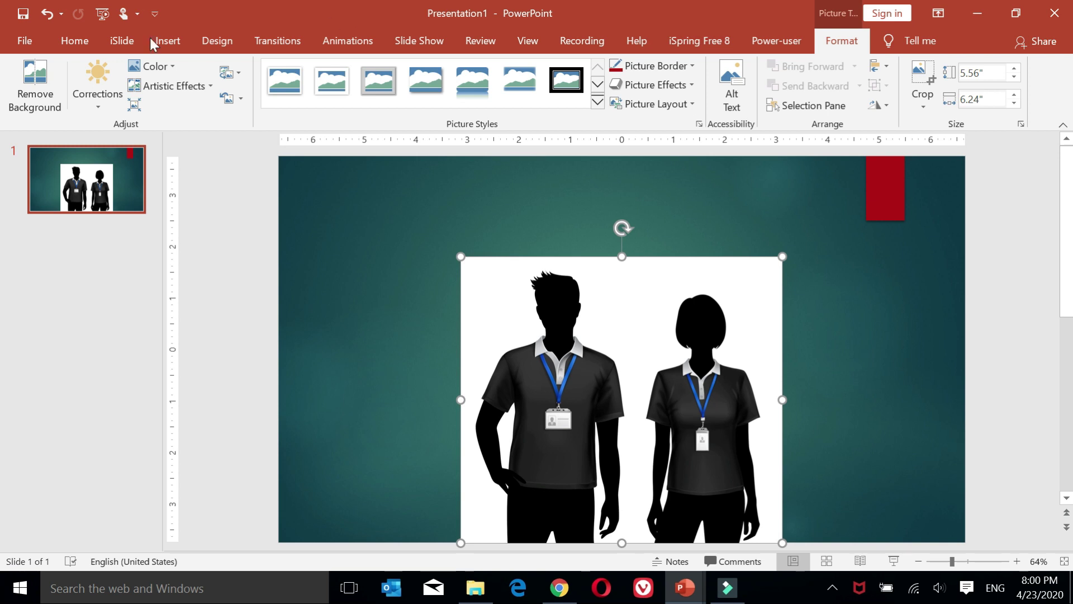
Make the silhouette picture's white background transparent with Set Transparent Color, then start the slide show.
click(164, 72)
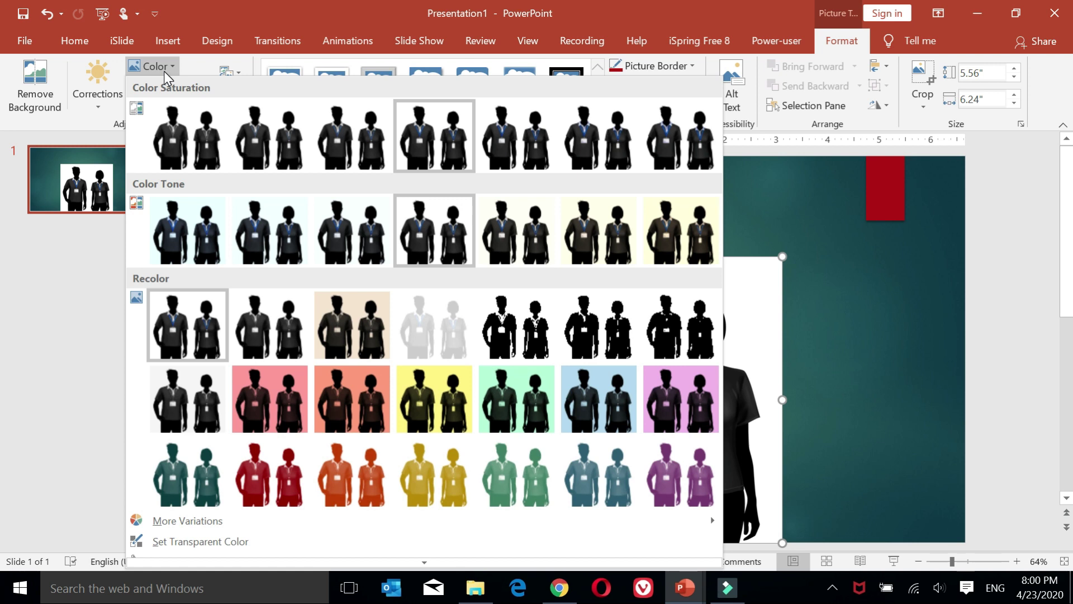
click(223, 542)
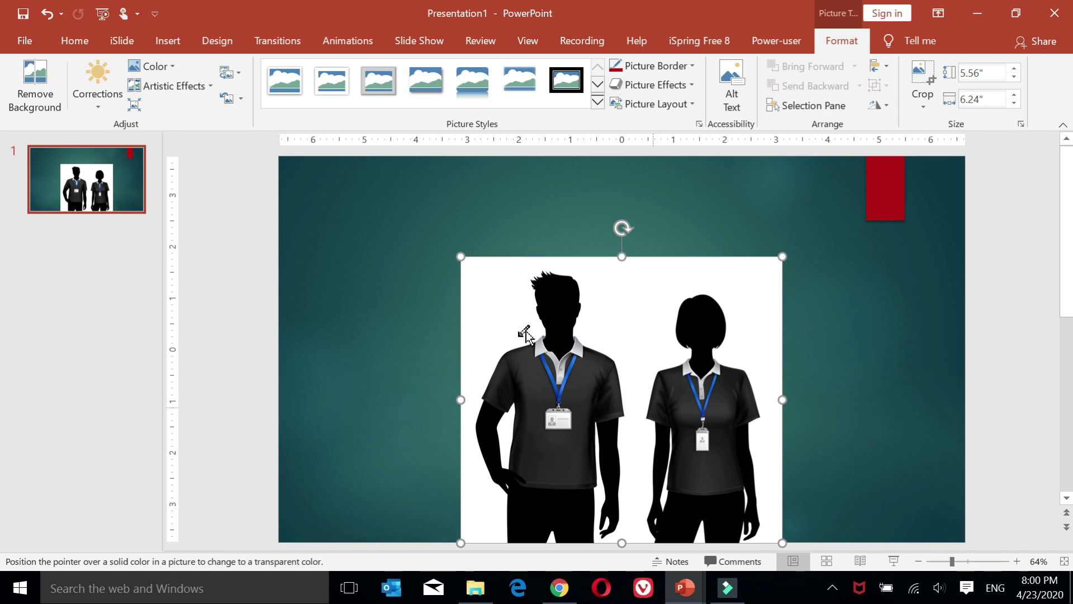
click(622, 290)
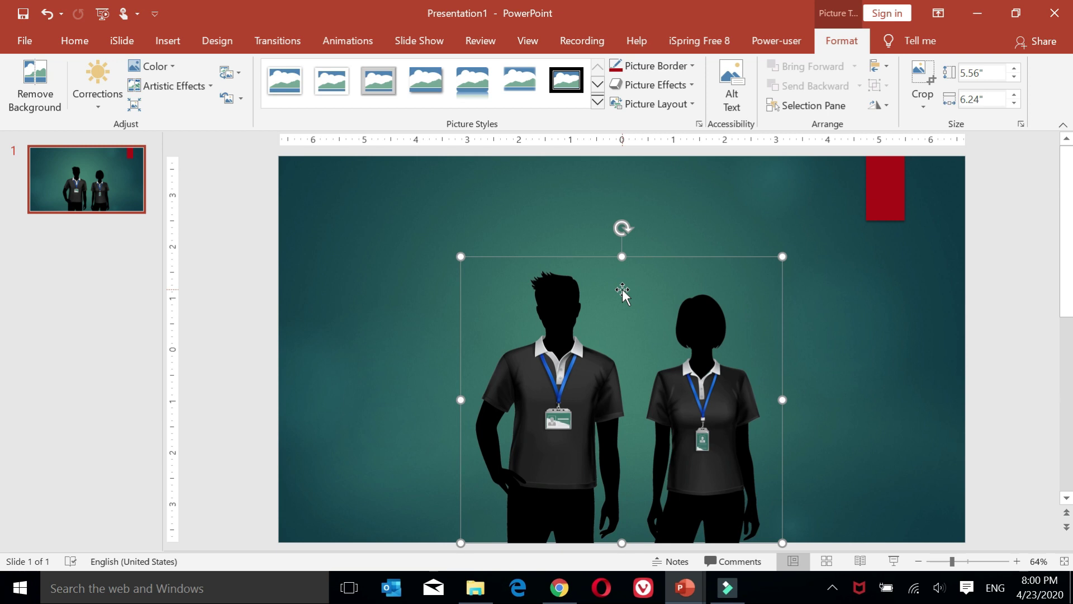
click(900, 566)
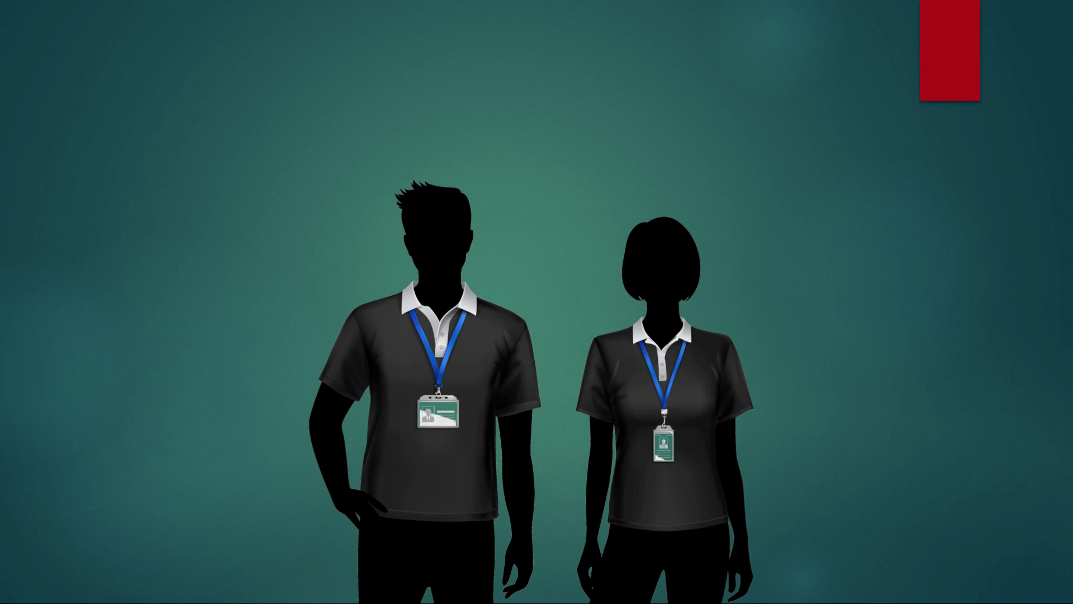
End the slide show and place the insertion point after slide 1 in the thumbnail pane.
key(Escape)
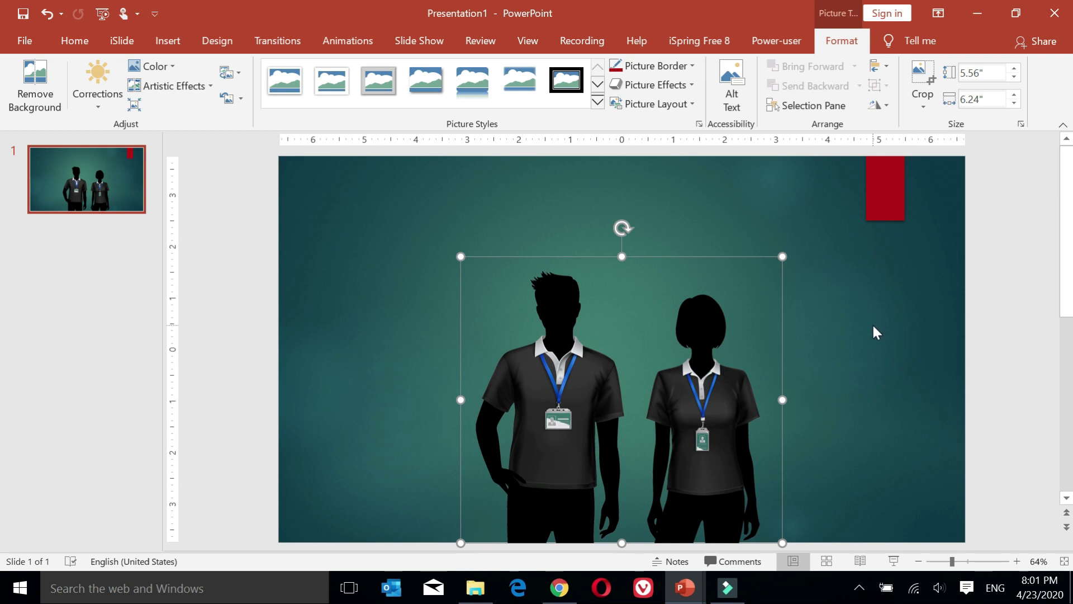
click(118, 242)
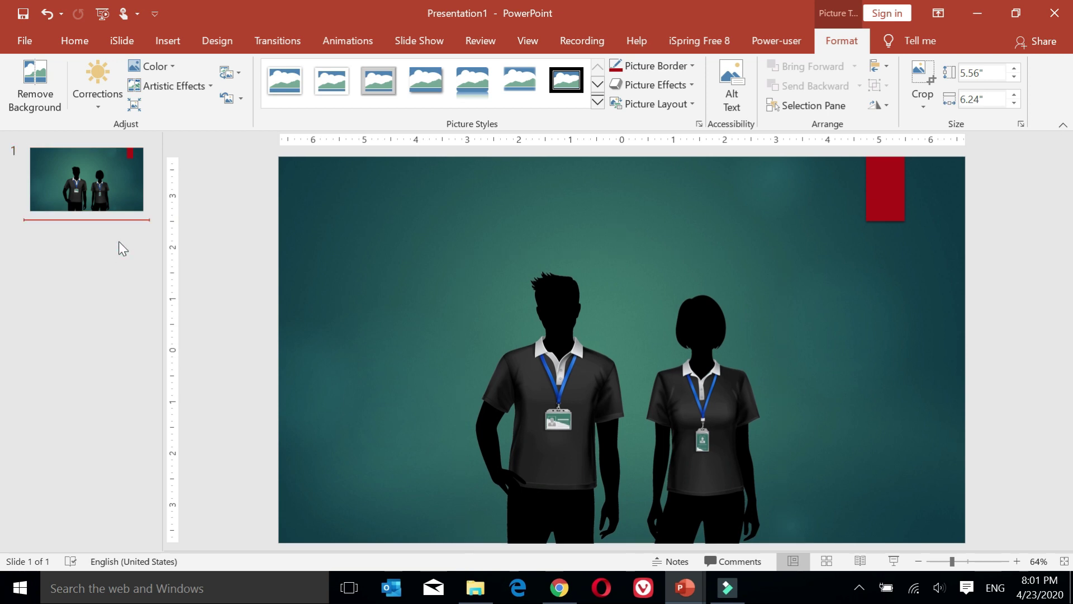
Add slide 2 and paste the bearded portrait onto it, then select it.
key(Return)
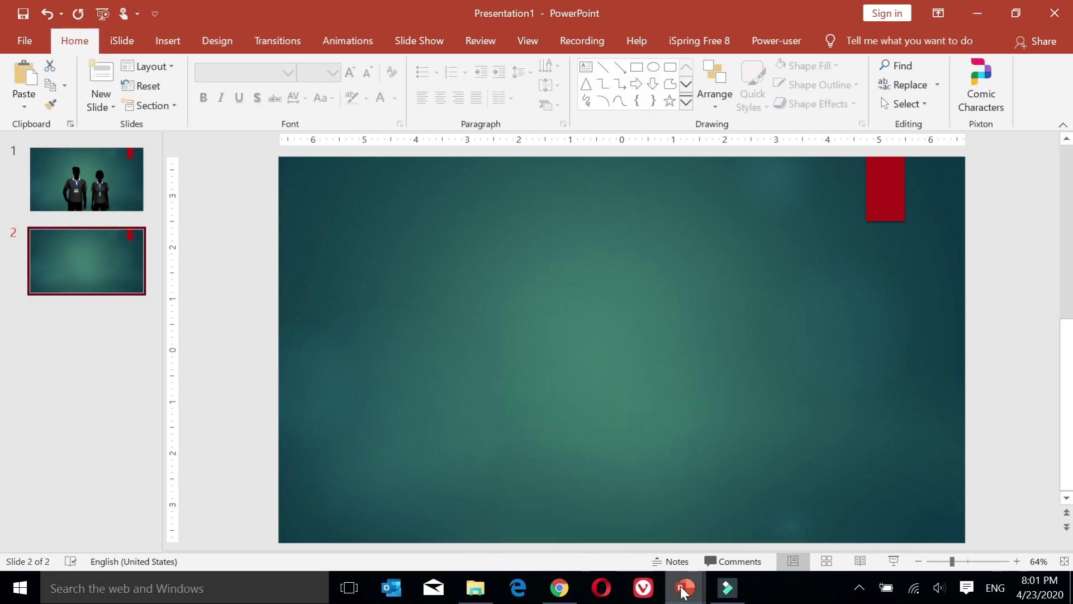
mouse_move(685, 587)
key(ctrl+v)
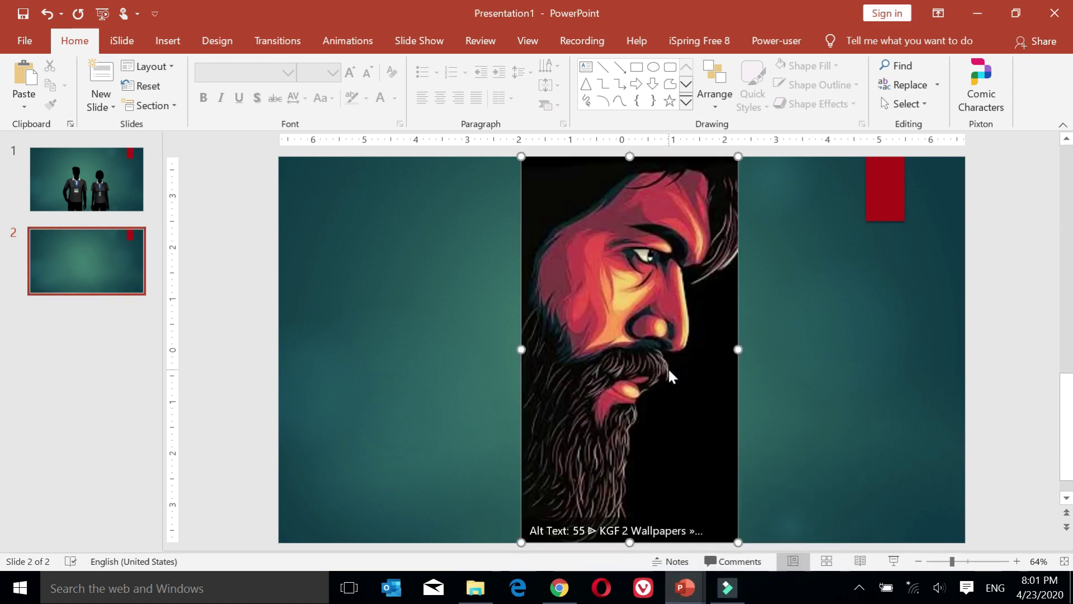
click(845, 392)
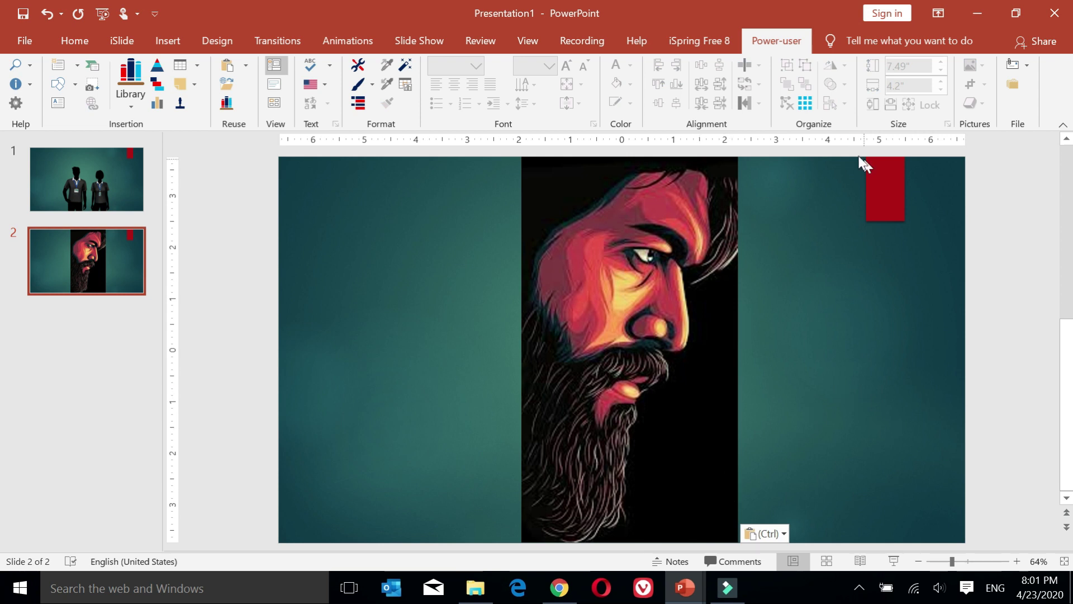
click(721, 246)
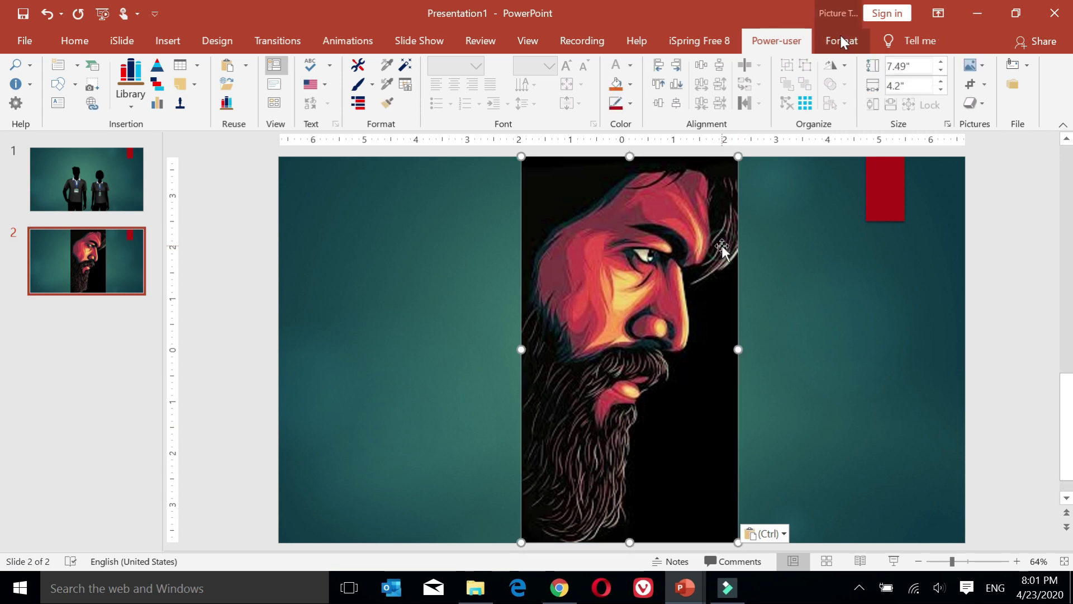
Apply Set Transparent Color to the portrait's black background, leaving jagged fragments around the beard.
click(833, 40)
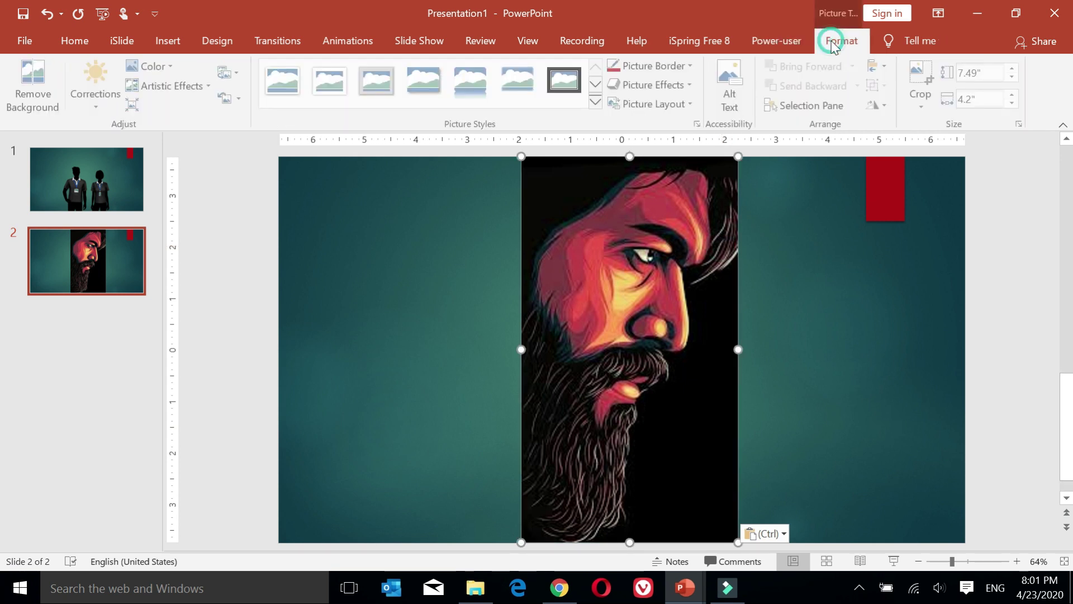
click(159, 69)
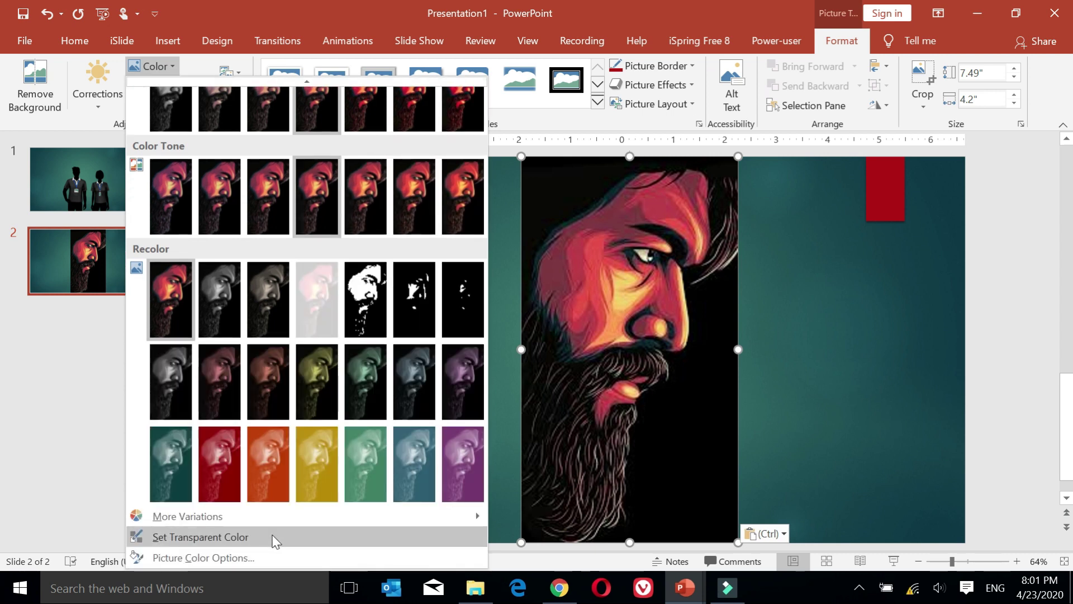
click(274, 539)
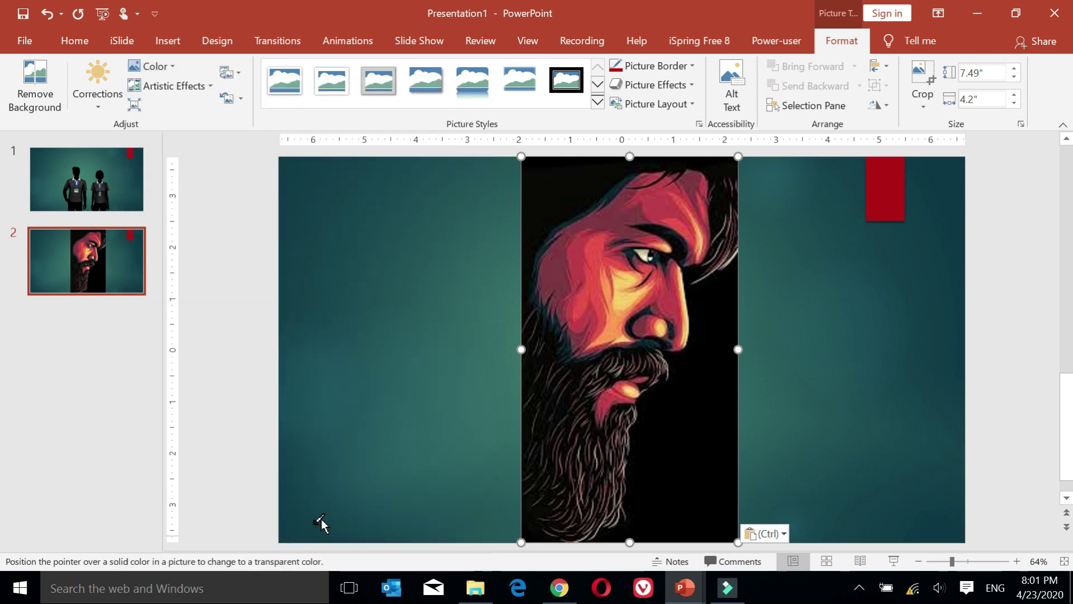
click(720, 454)
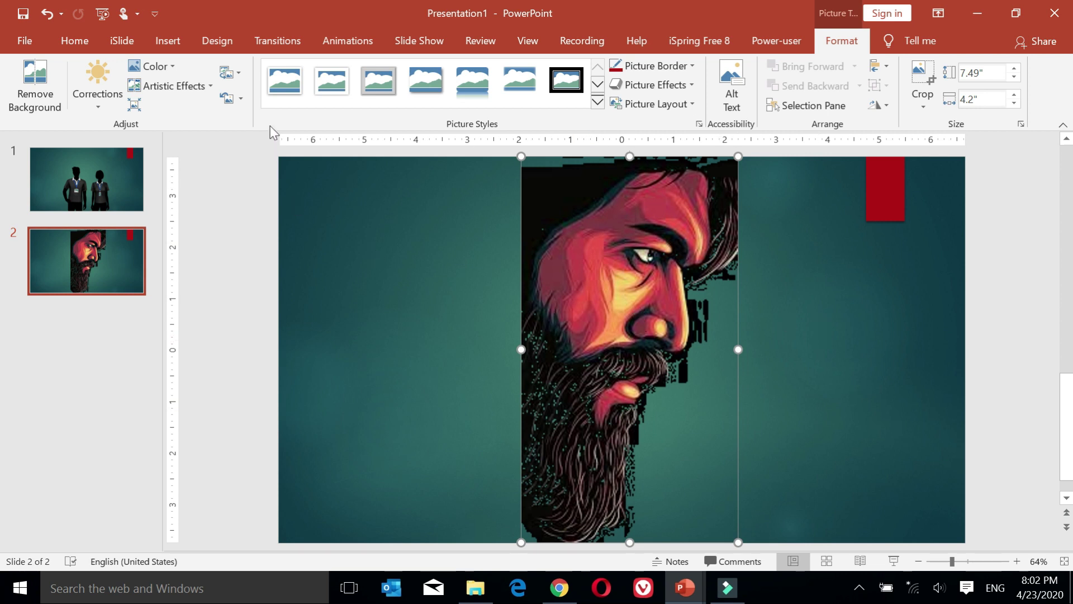
click(242, 99)
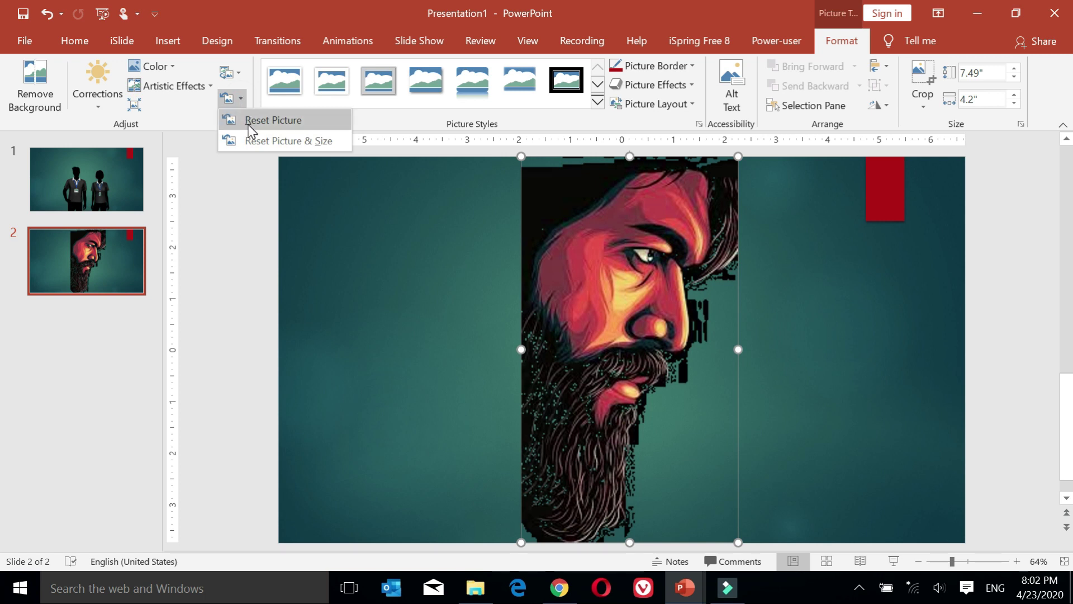
Reset the portrait picture to restore its solid black background.
click(249, 120)
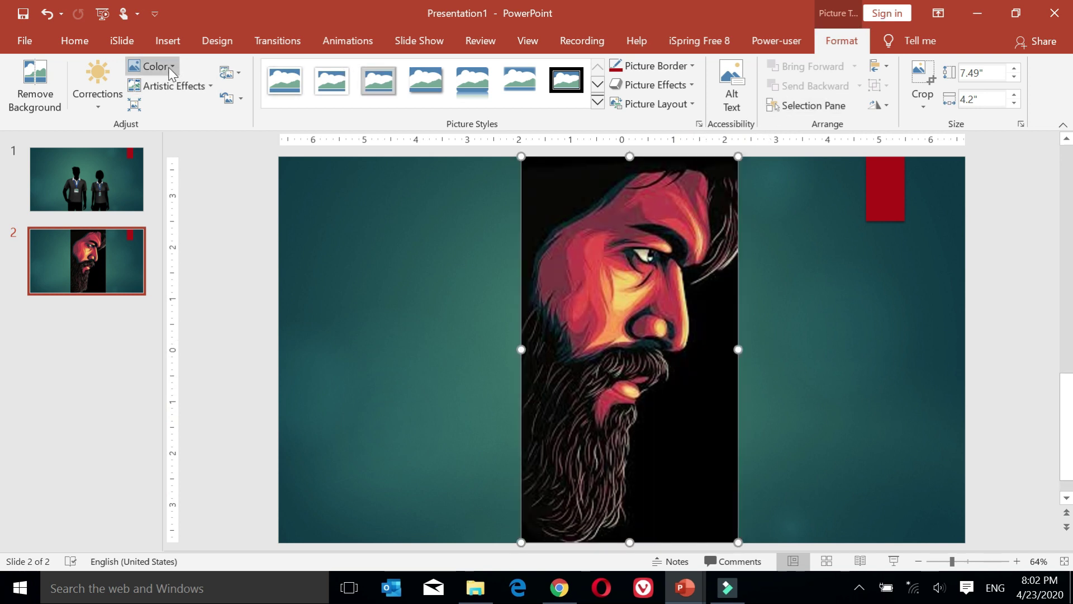
Run Remove Background on the portrait and keep the automatic result.
click(48, 86)
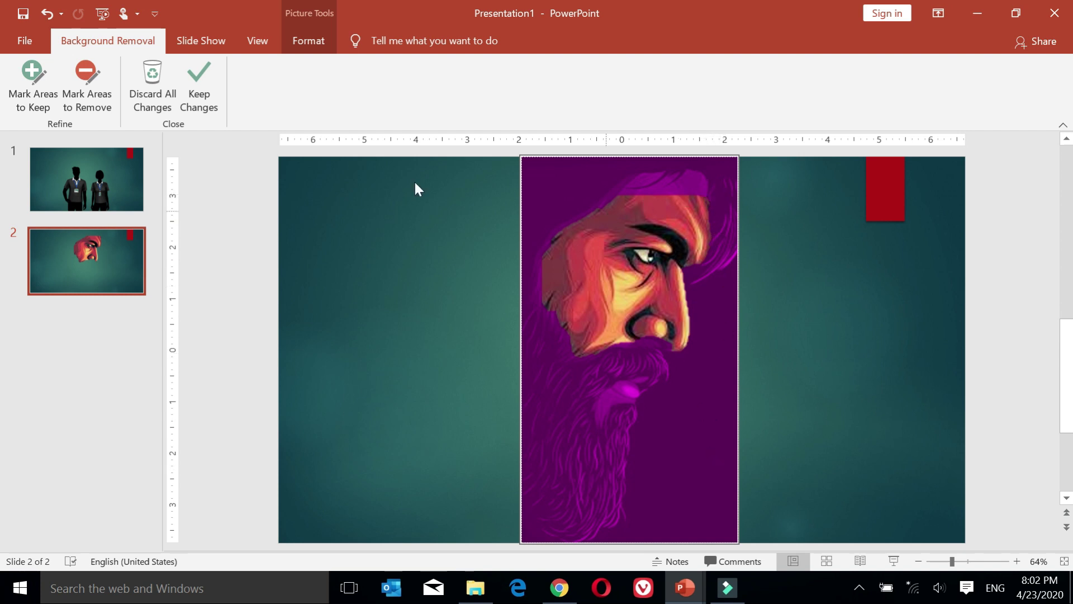
click(211, 112)
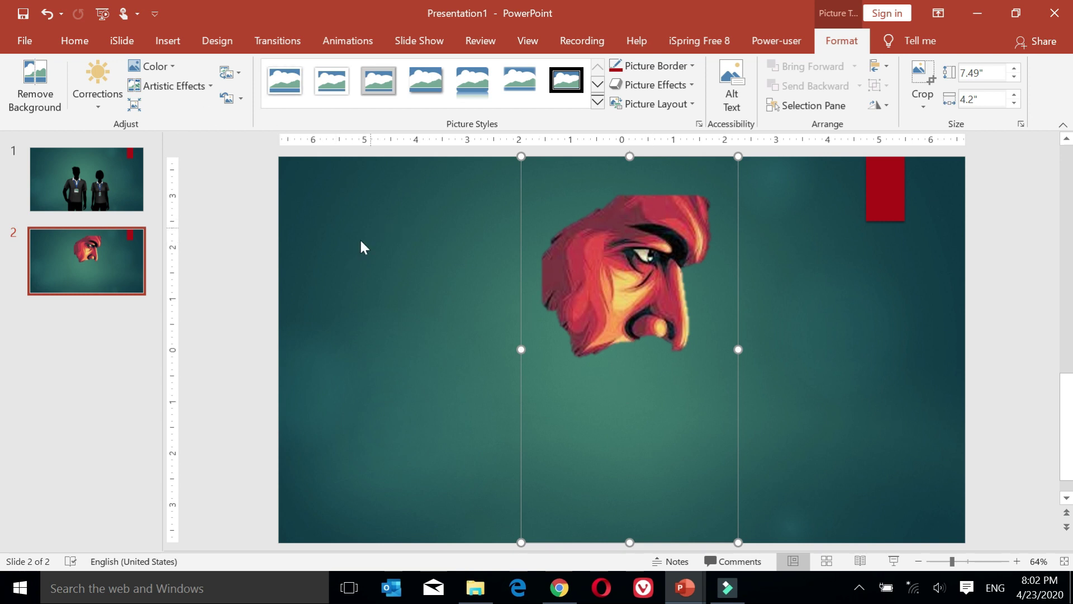
Reopen Background Removal and mark the hair across the top and left side to keep.
click(27, 90)
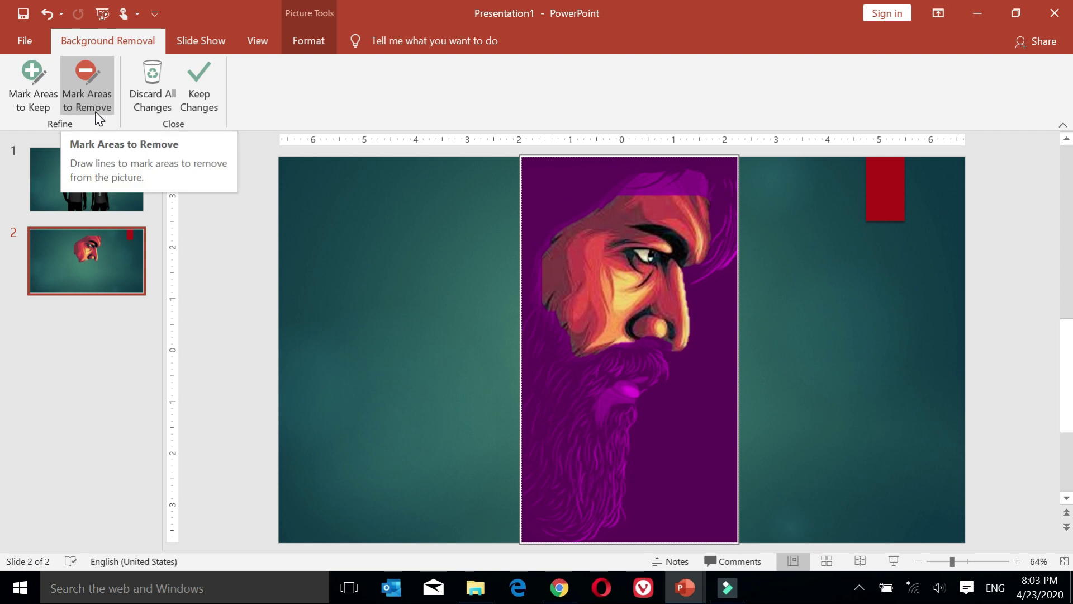
click(40, 76)
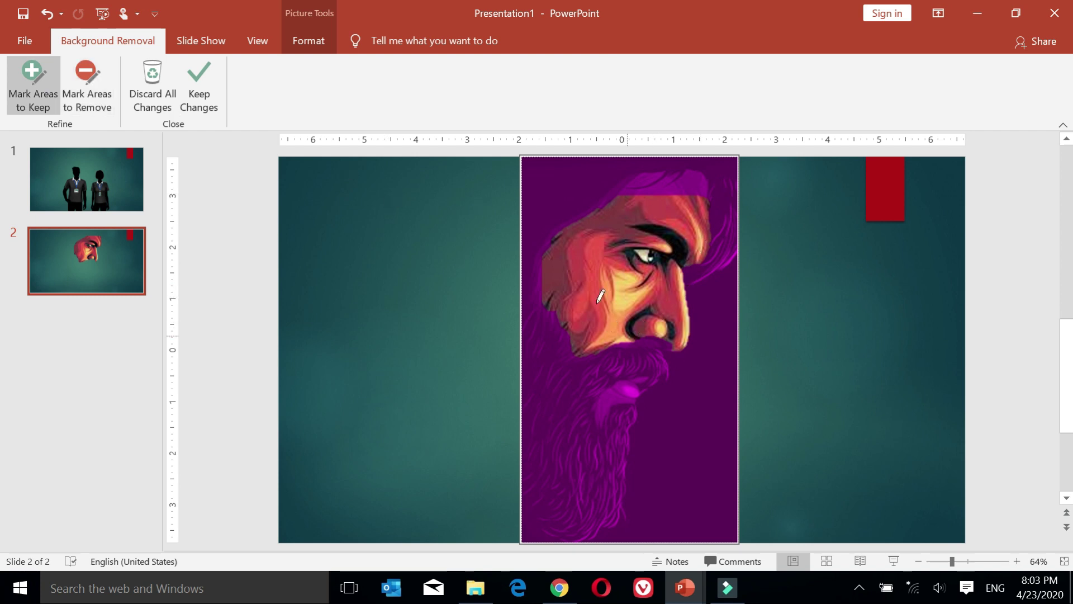
click(717, 178)
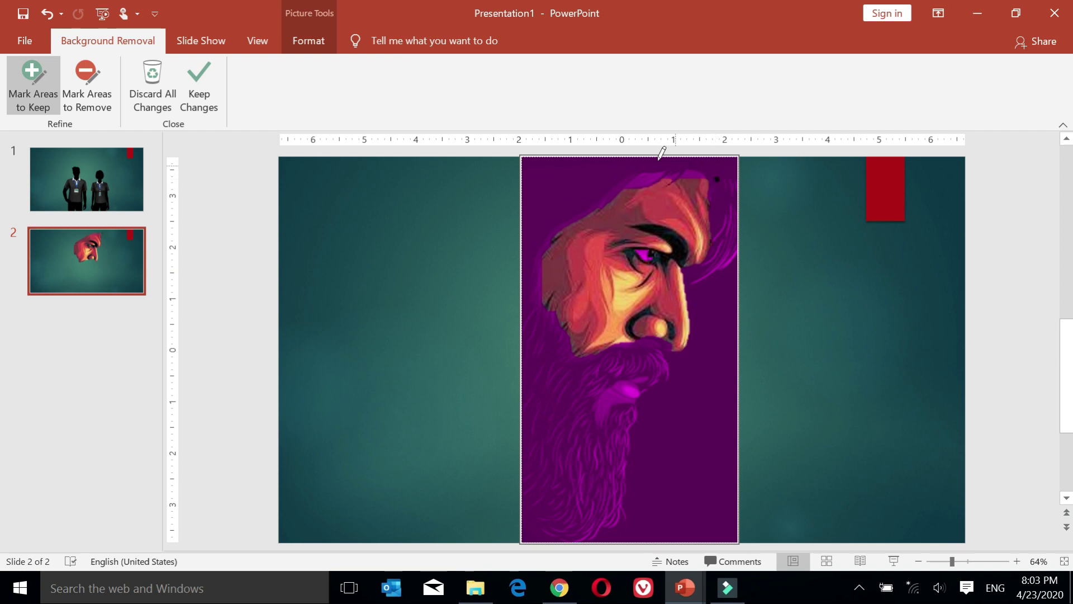
drag(654, 162, 568, 171)
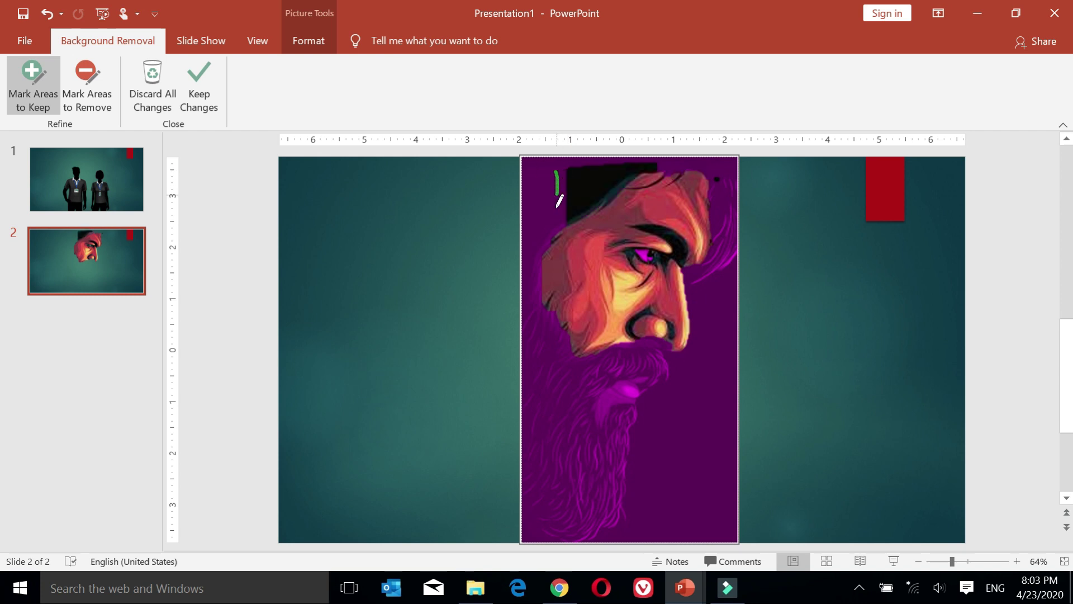
drag(538, 171, 536, 263)
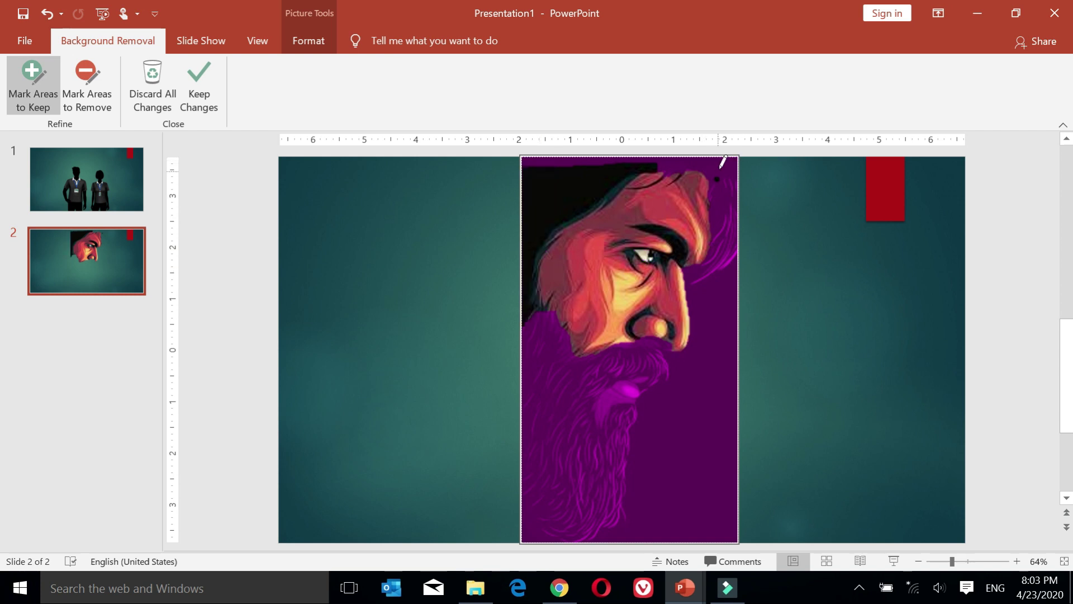
drag(720, 165, 635, 163)
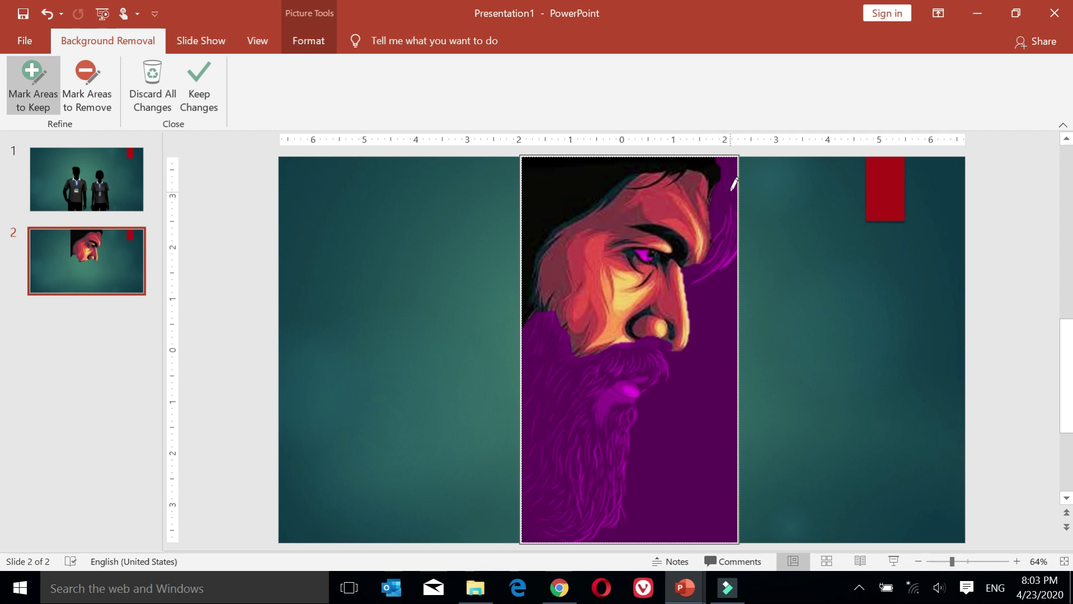
Mark the top-right hair, the hair edge by the eye, and the beard as areas to keep.
drag(730, 192, 733, 167)
drag(728, 223, 699, 274)
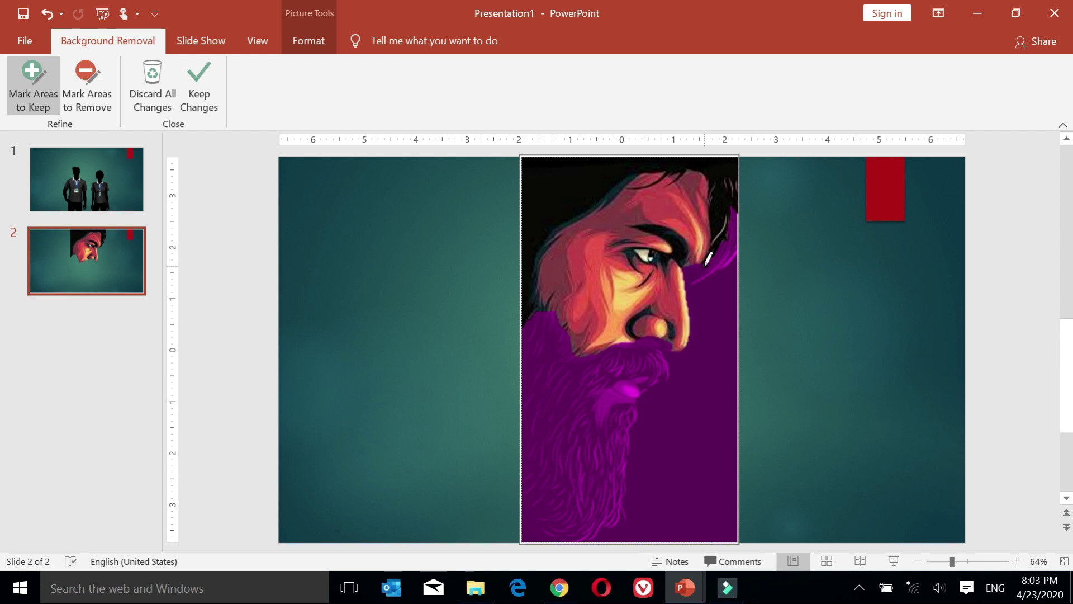
drag(734, 230, 718, 261)
drag(535, 359, 545, 392)
drag(617, 423, 609, 481)
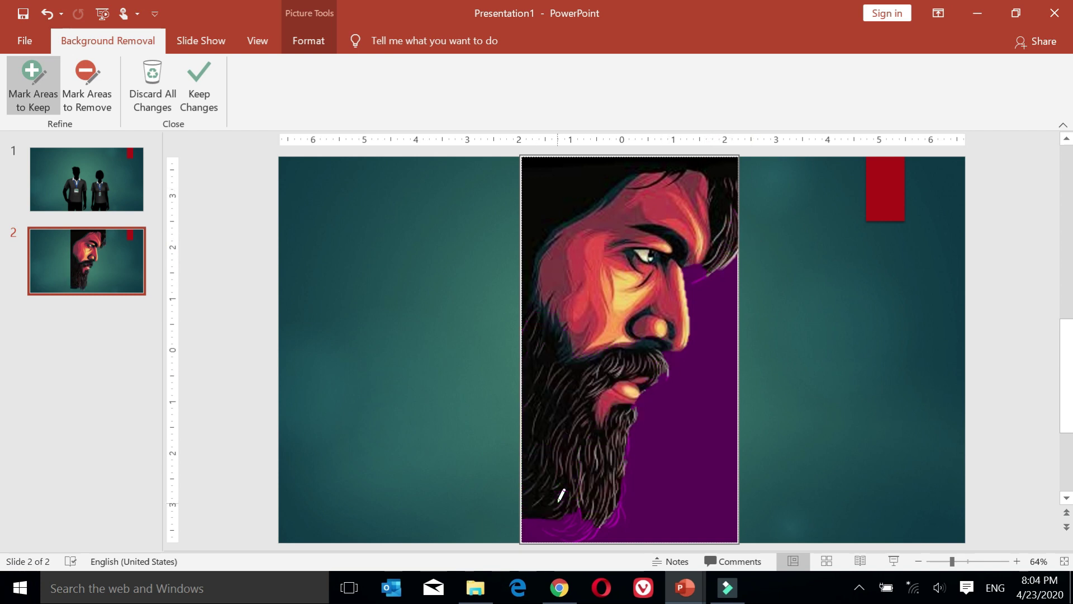
drag(592, 524, 615, 510)
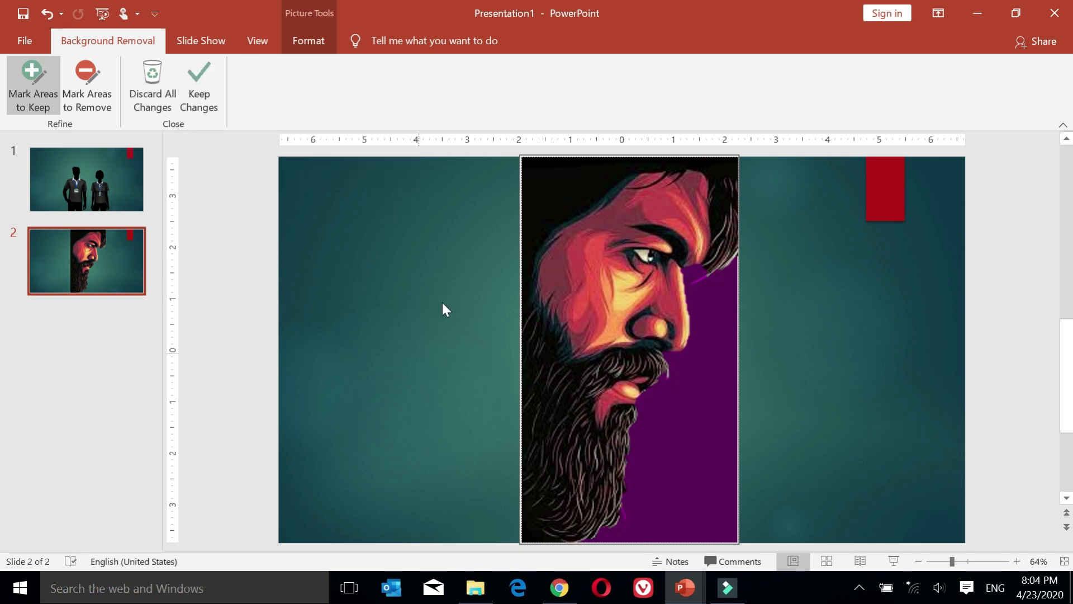
Keep the portrait cutout changes and paste the copied slides after slide 2, ending with the purple flower photo.
click(185, 81)
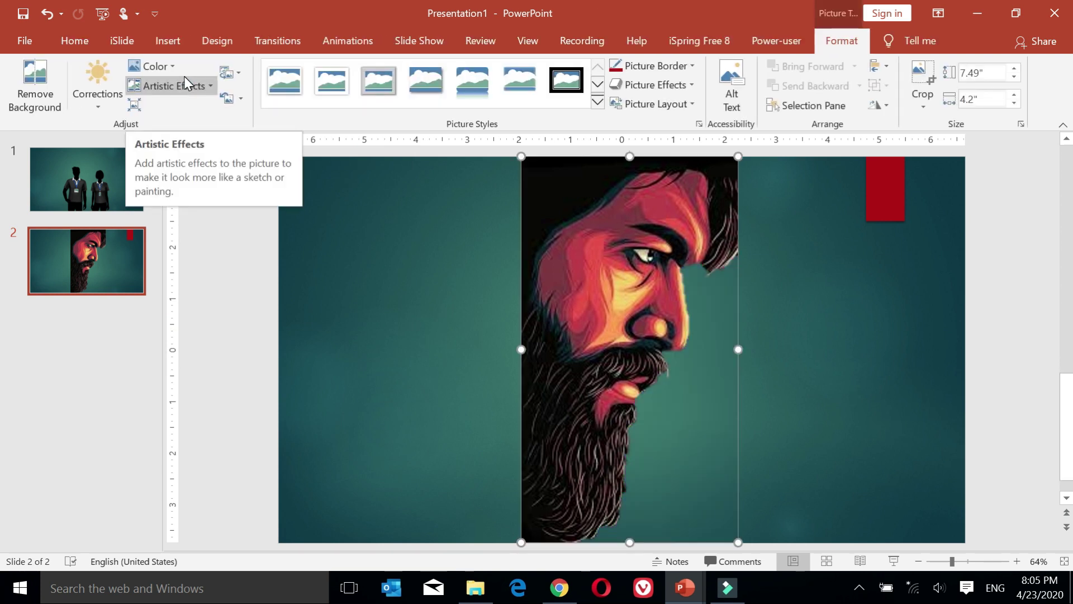
click(794, 326)
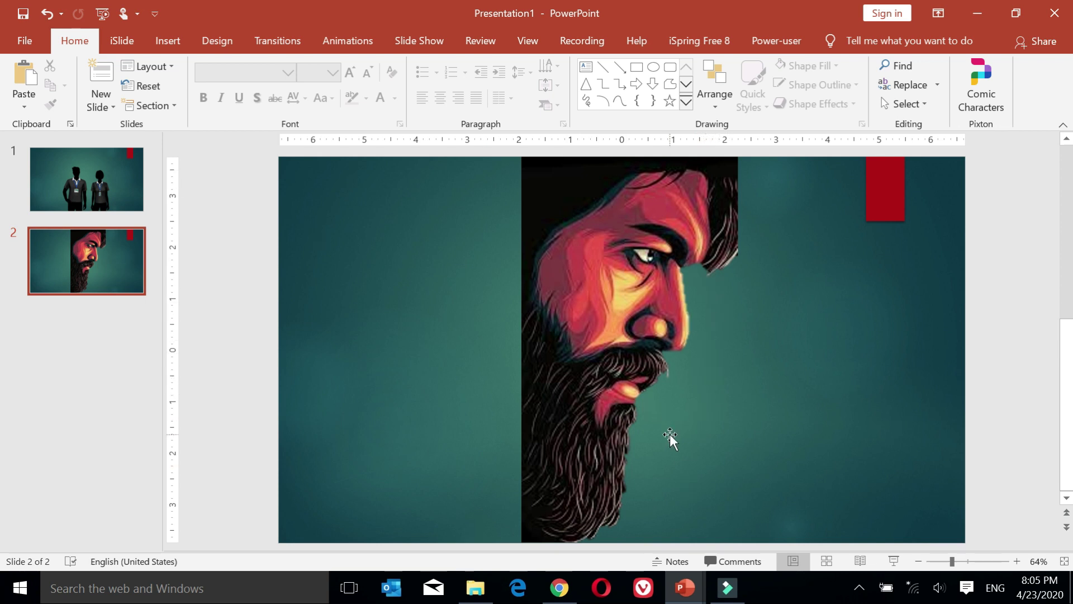
click(76, 331)
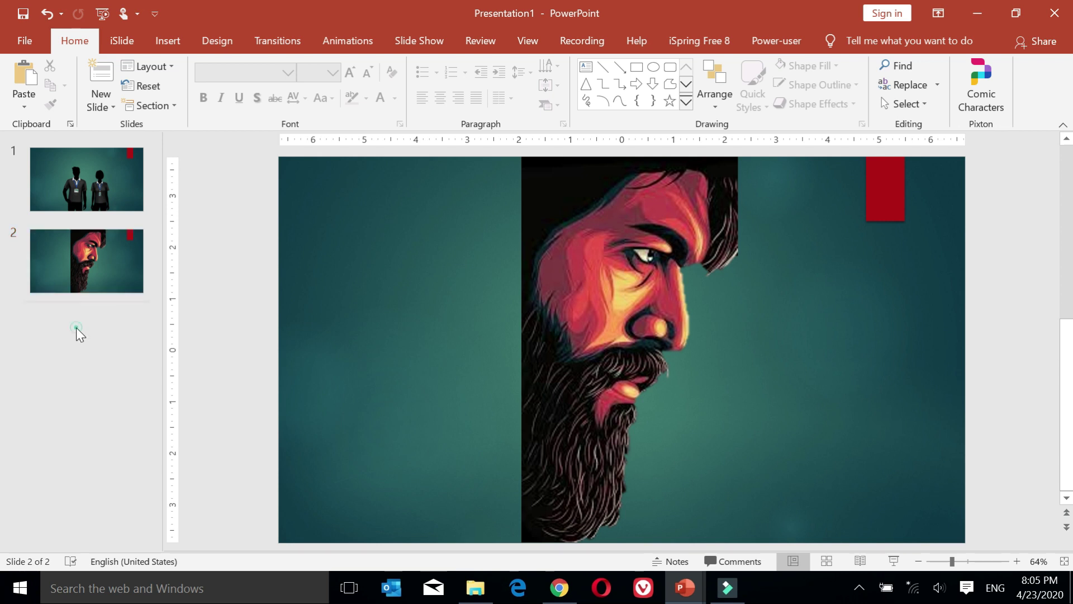
key(ctrl+v)
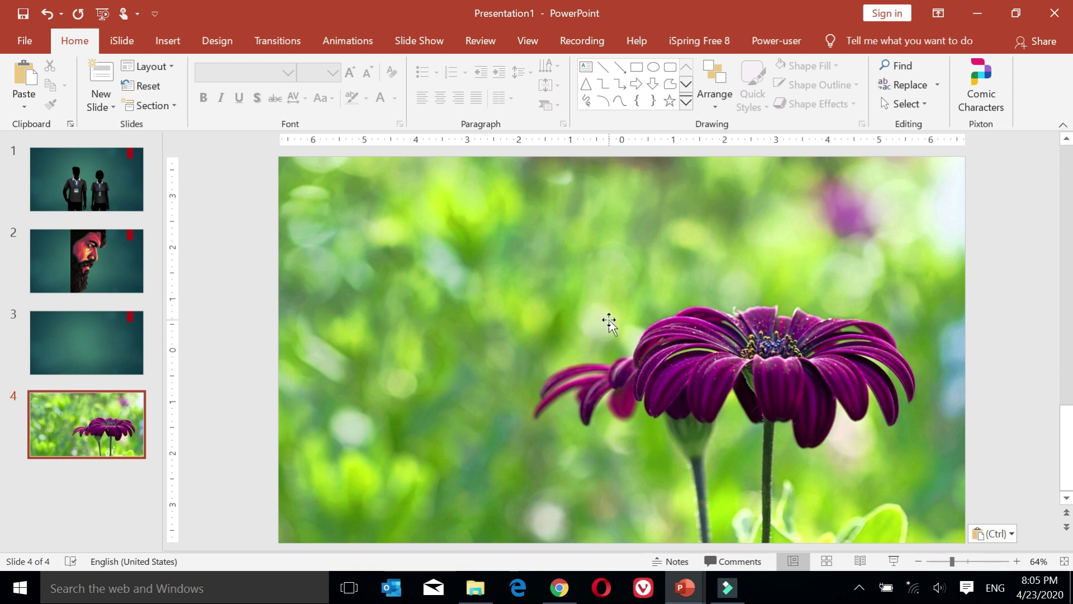
click(609, 320)
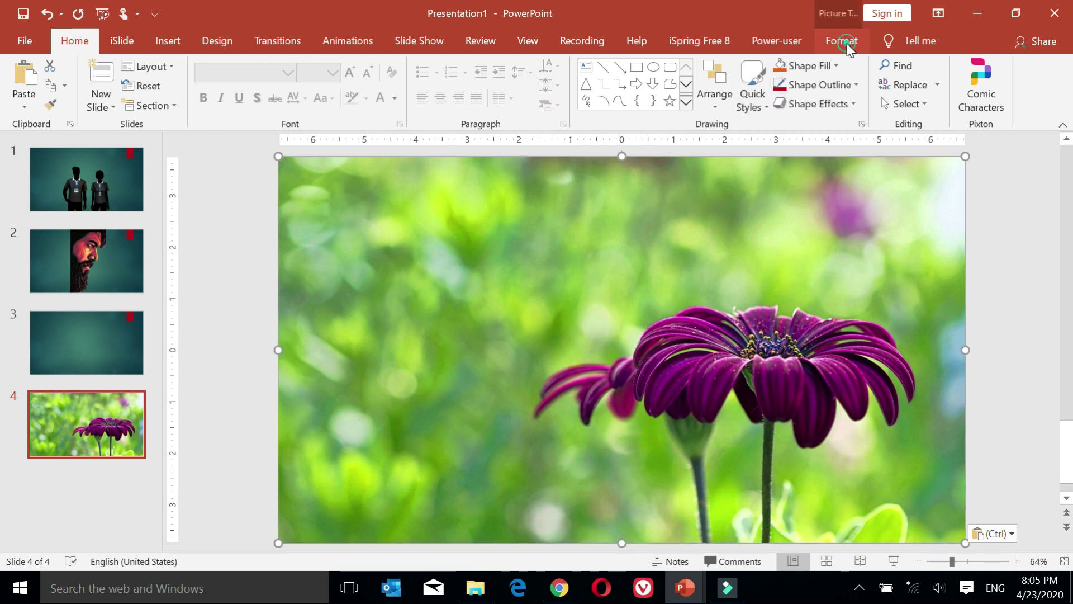
click(841, 41)
click(163, 65)
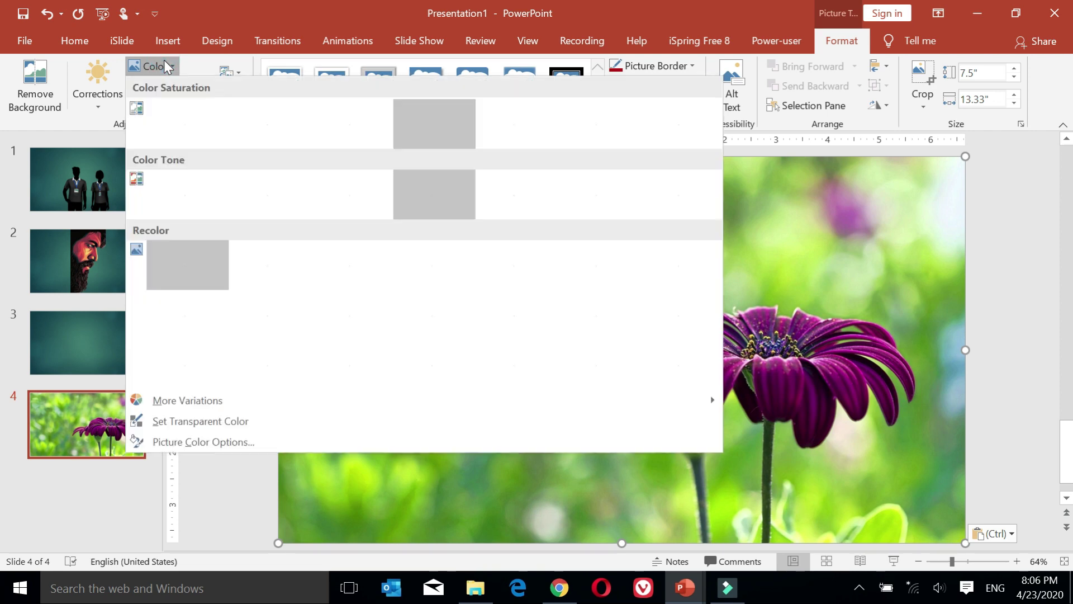
click(191, 422)
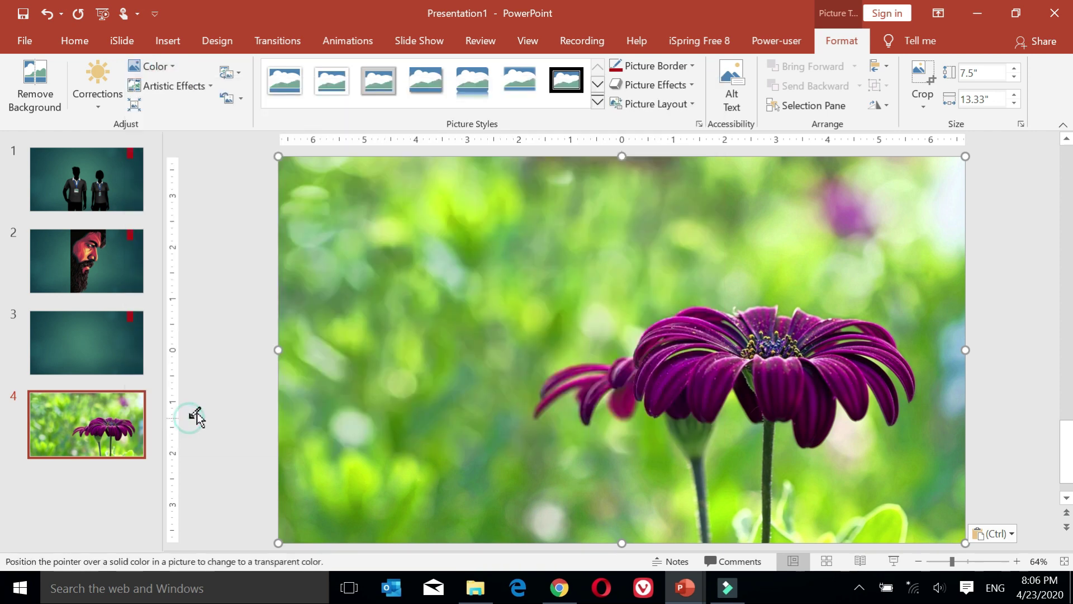
click(623, 200)
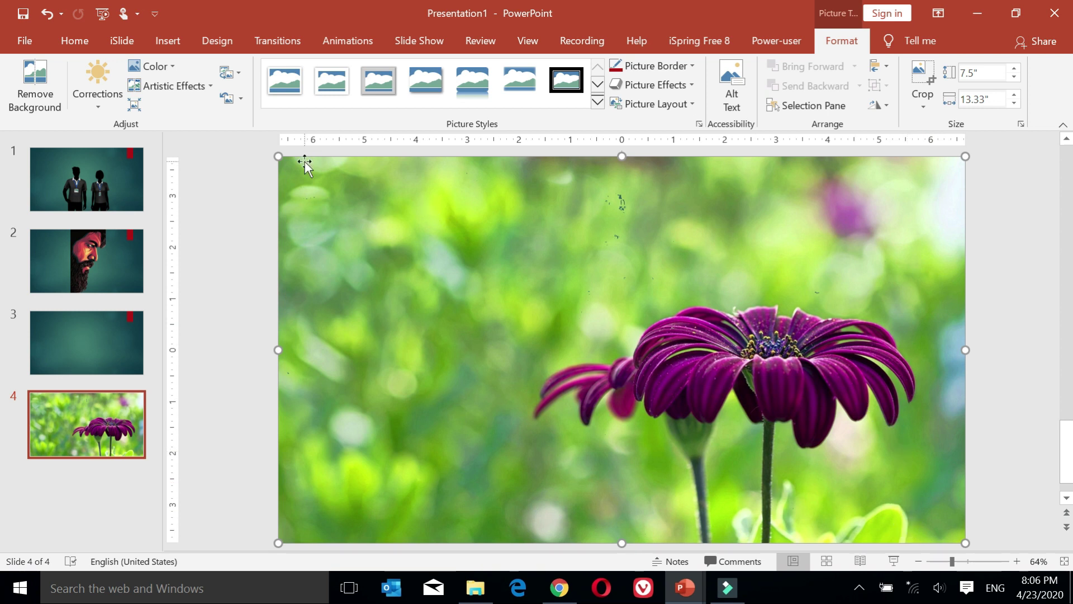
click(239, 98)
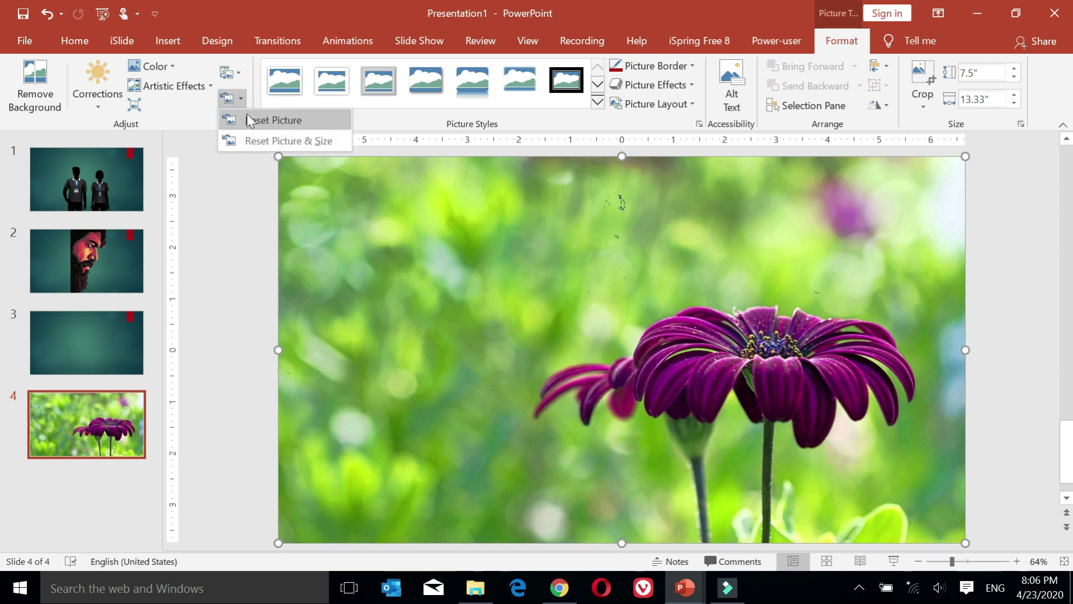
click(247, 117)
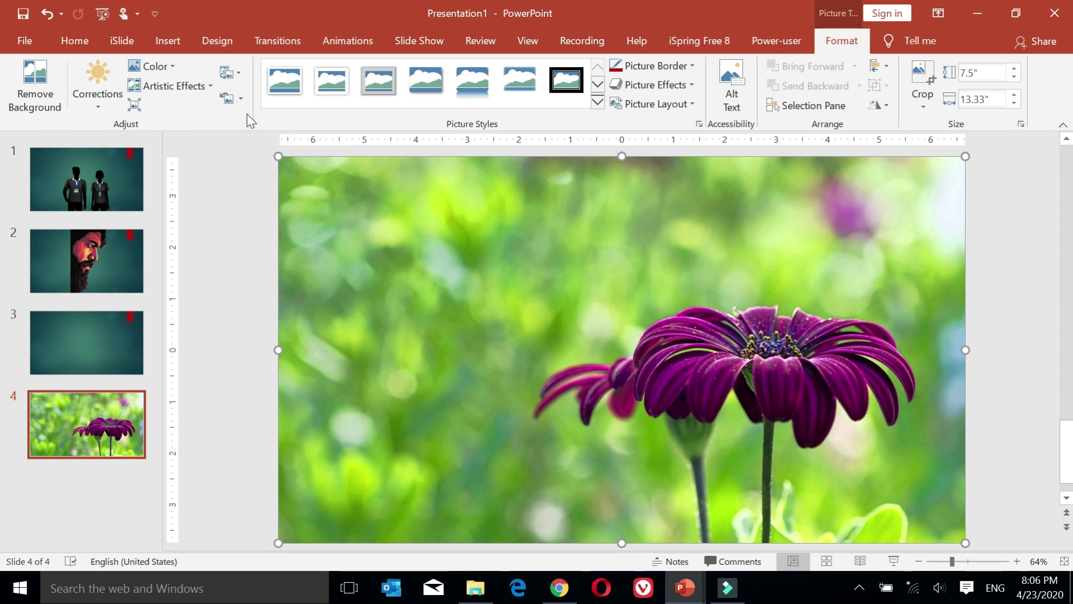
Remove the green background from the flower photo, marking both green stems as areas to keep.
click(35, 90)
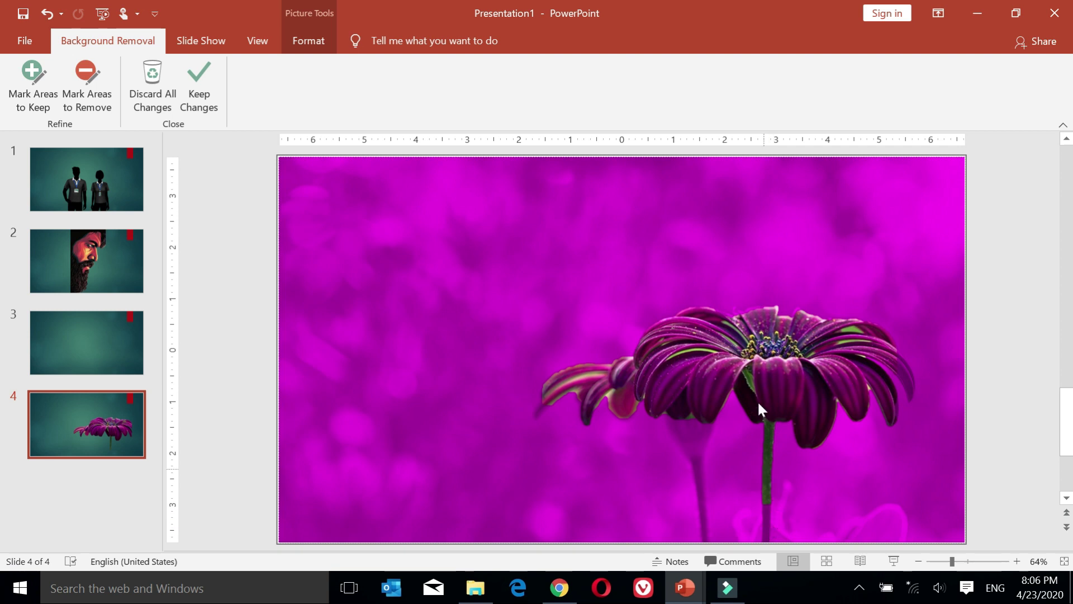
click(33, 90)
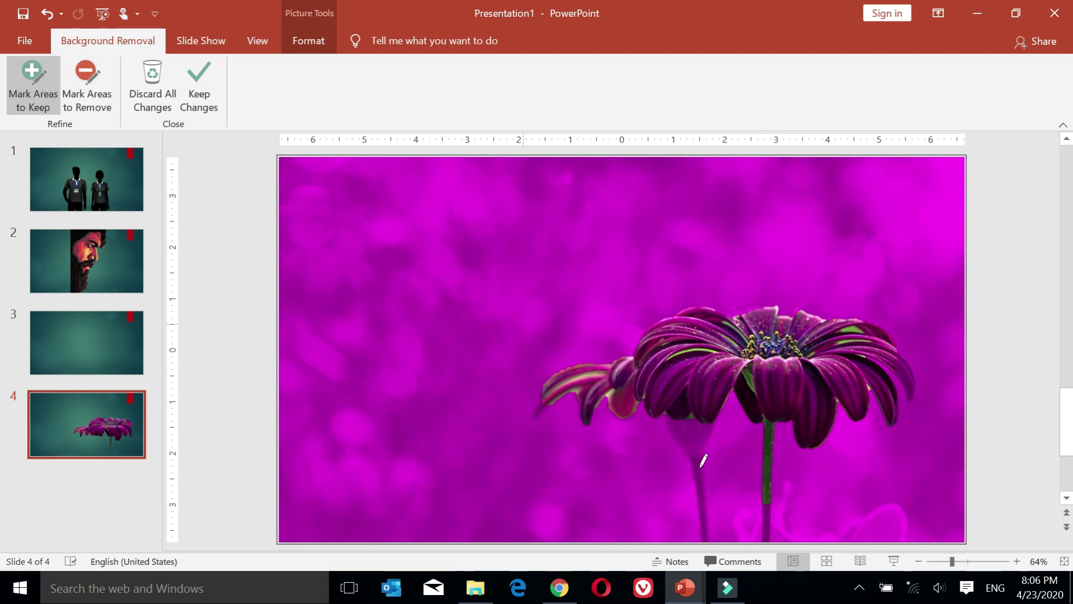
click(691, 428)
click(693, 423)
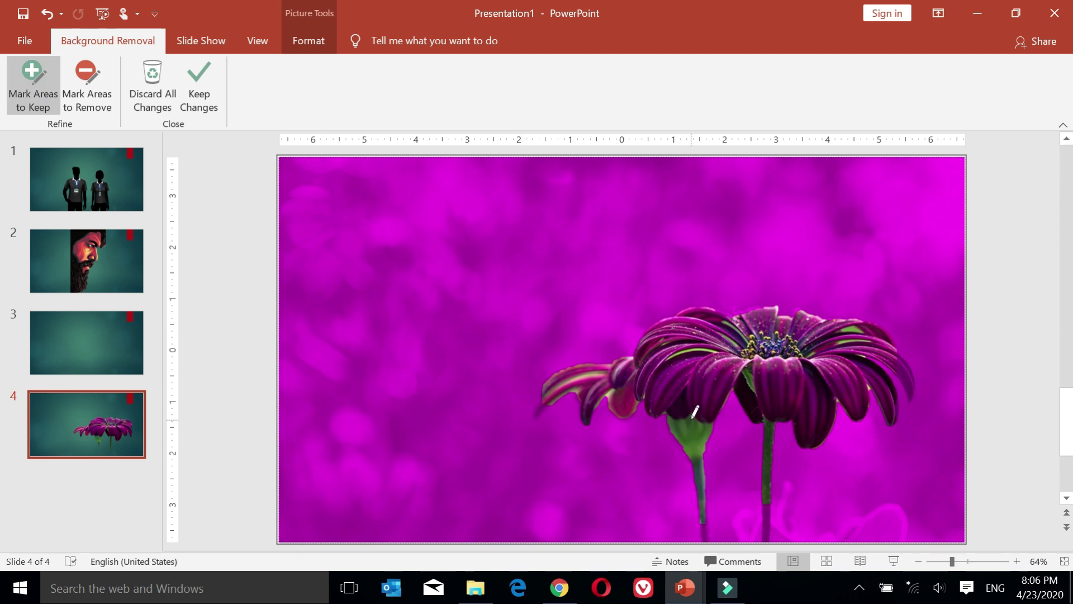
click(707, 523)
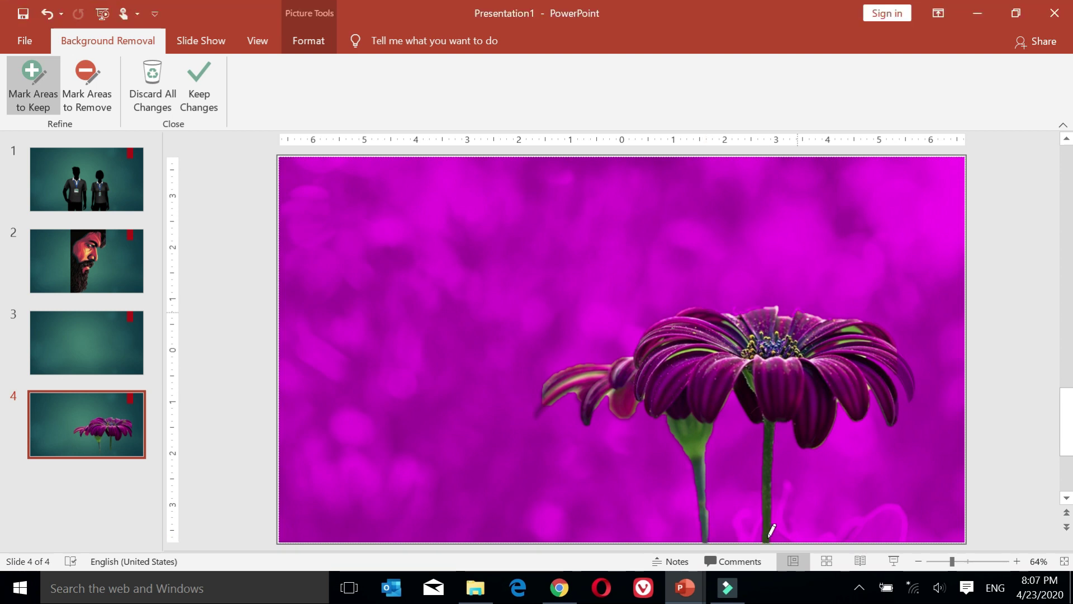
click(753, 308)
click(207, 76)
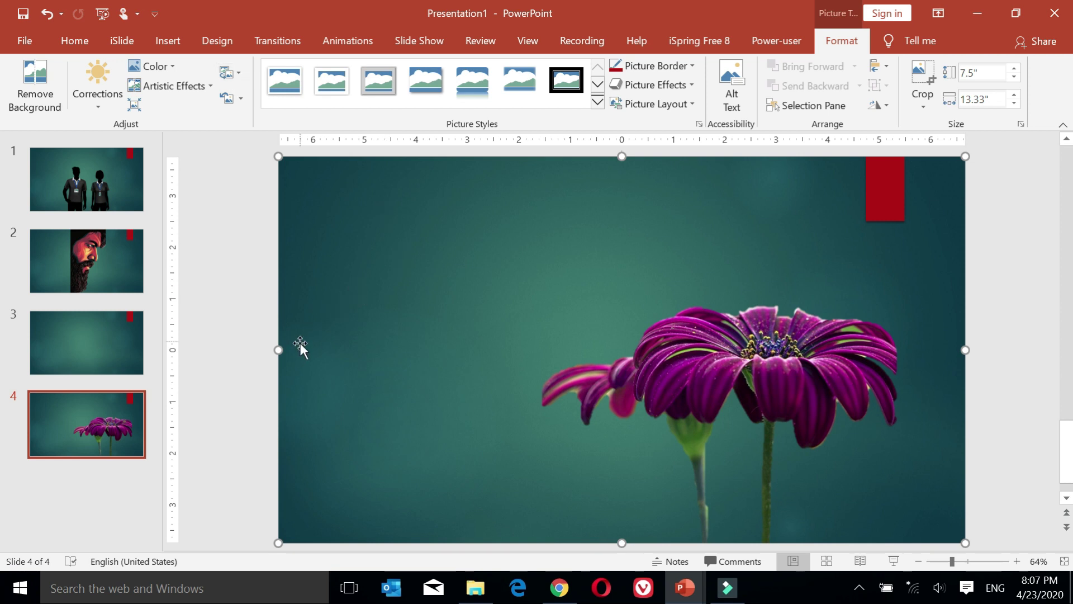
Crop the flower picture's left, right and top edges to 4.89" by 6.83", move it lower right, then start the slide show.
click(922, 75)
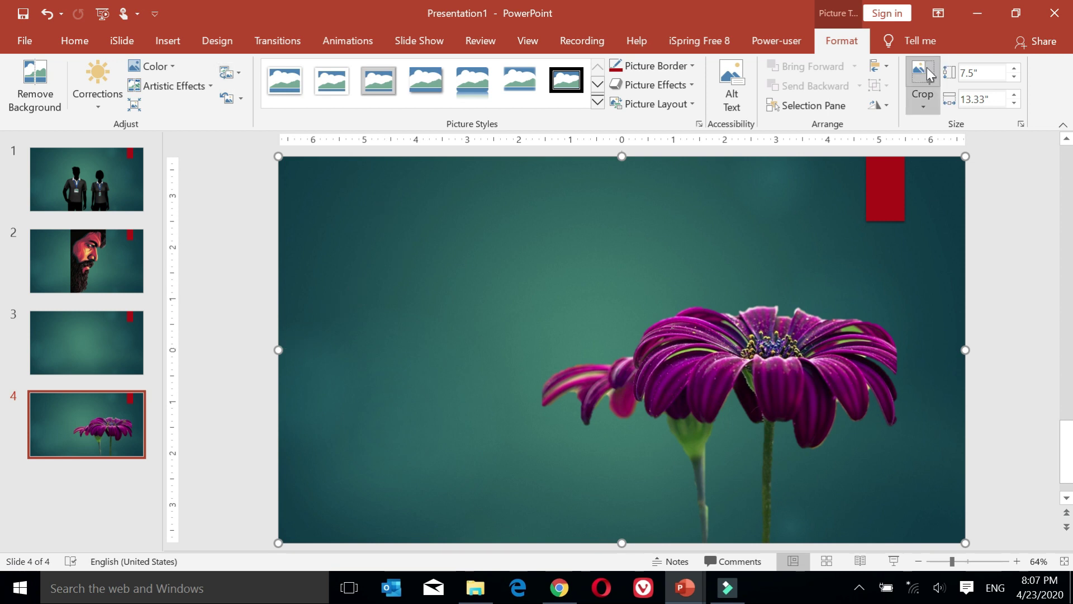
key(Escape)
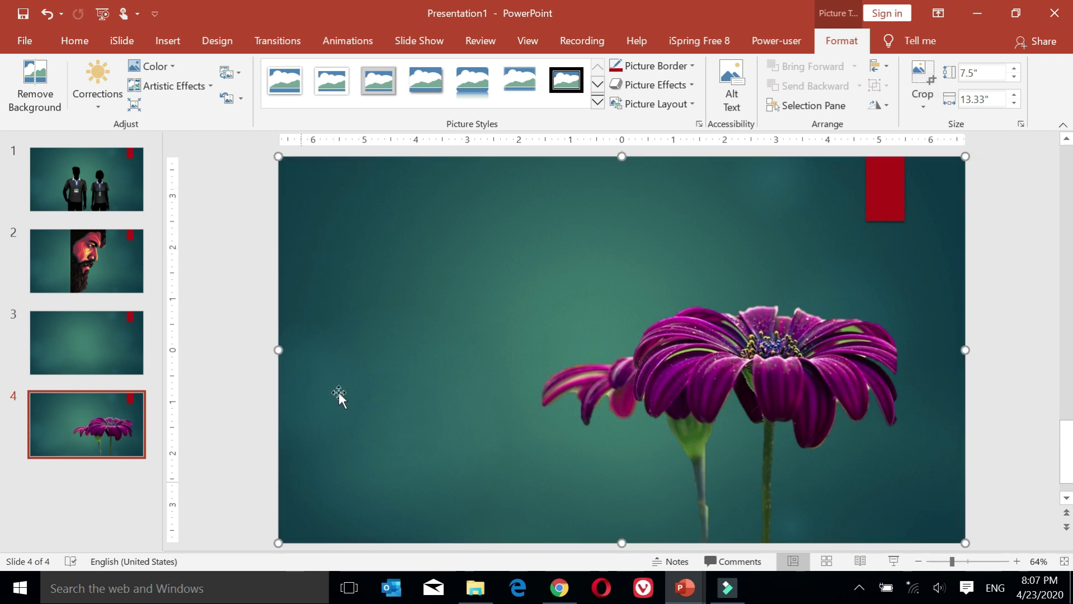
click(931, 72)
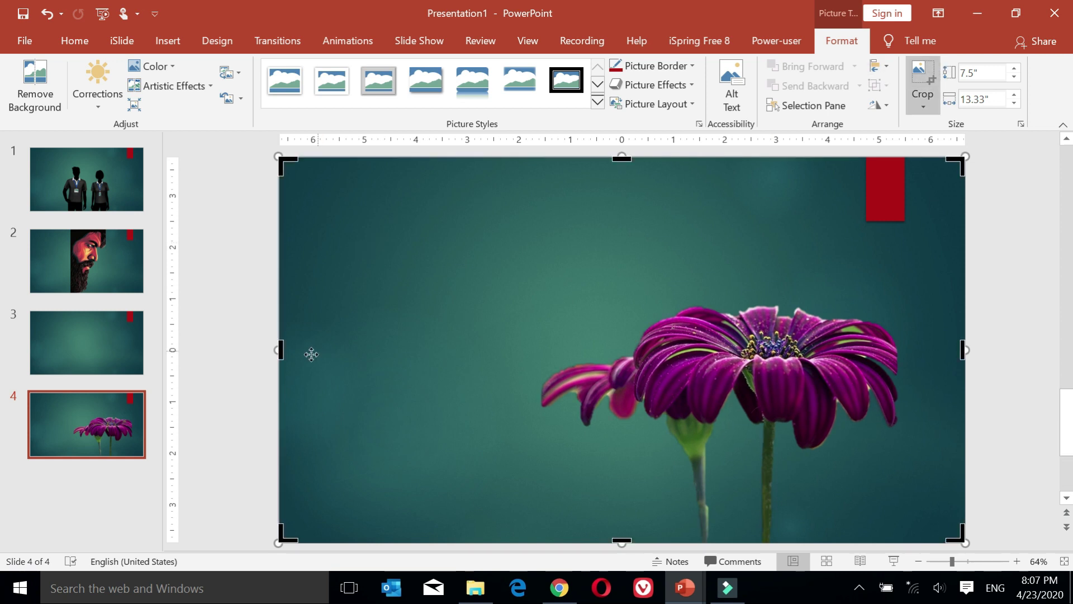
drag(283, 352, 545, 366)
drag(965, 347, 895, 350)
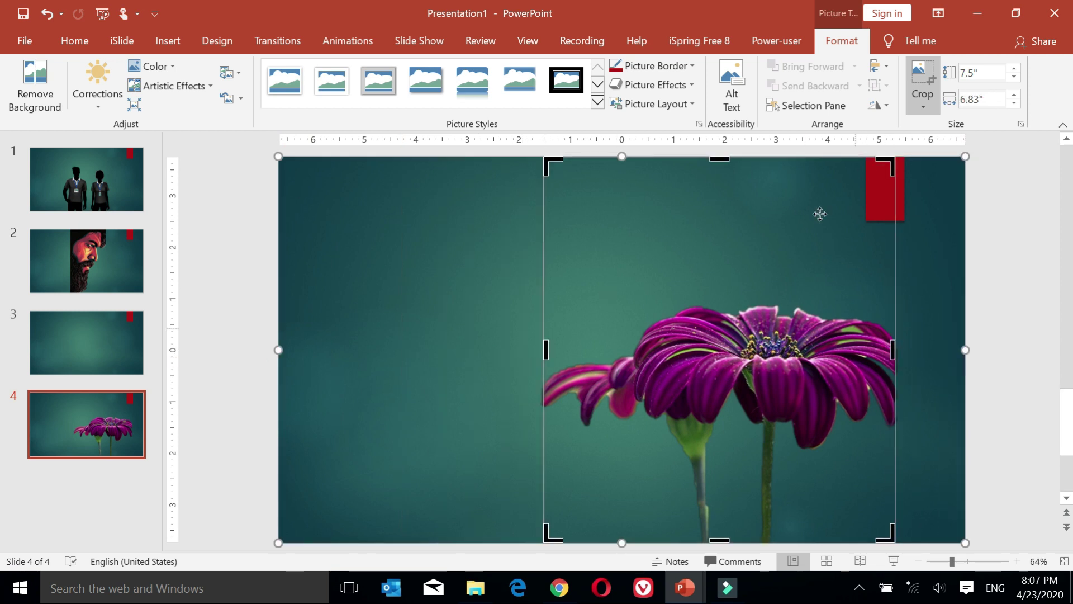
drag(723, 158, 744, 291)
drag(794, 362, 864, 370)
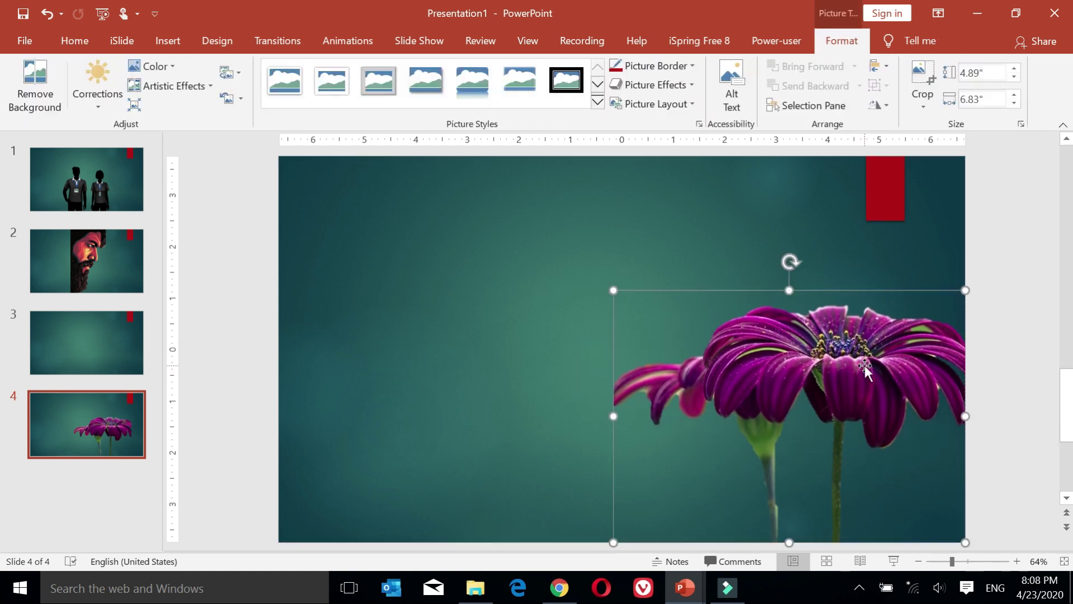
click(894, 562)
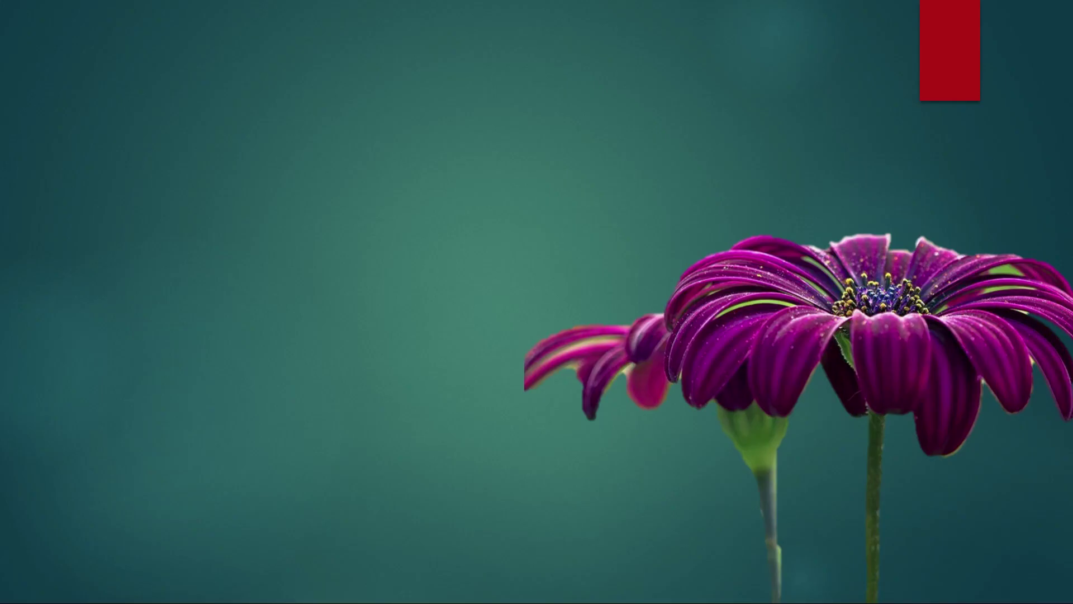
End the full-screen slide show and return to editing slide 4.
key(Escape)
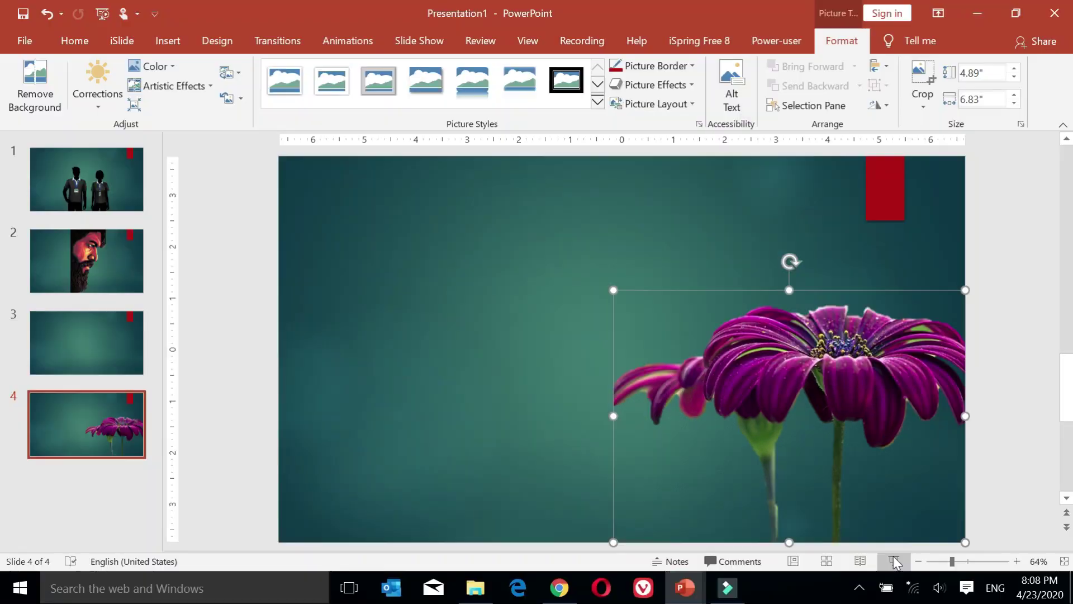